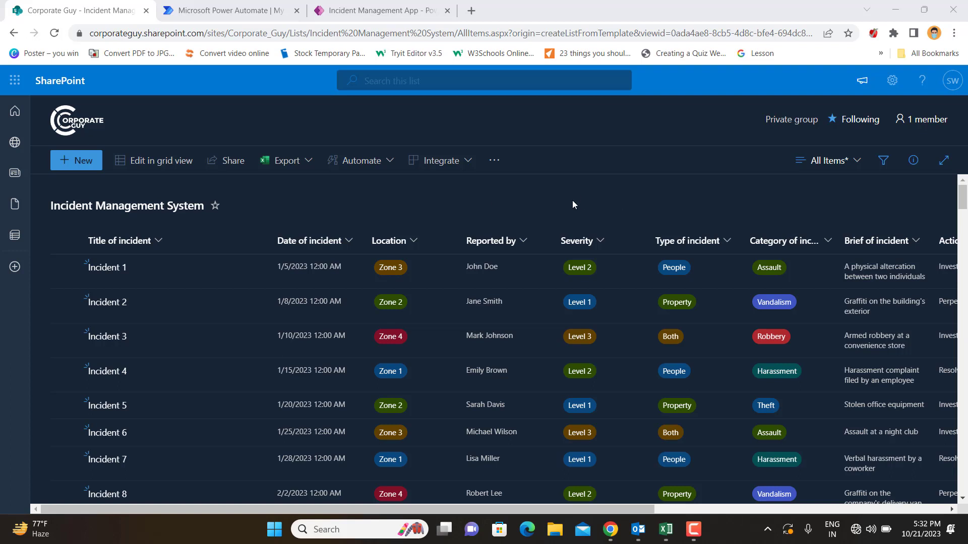
{"action": "left_click", "coordinate": [413, 11]}
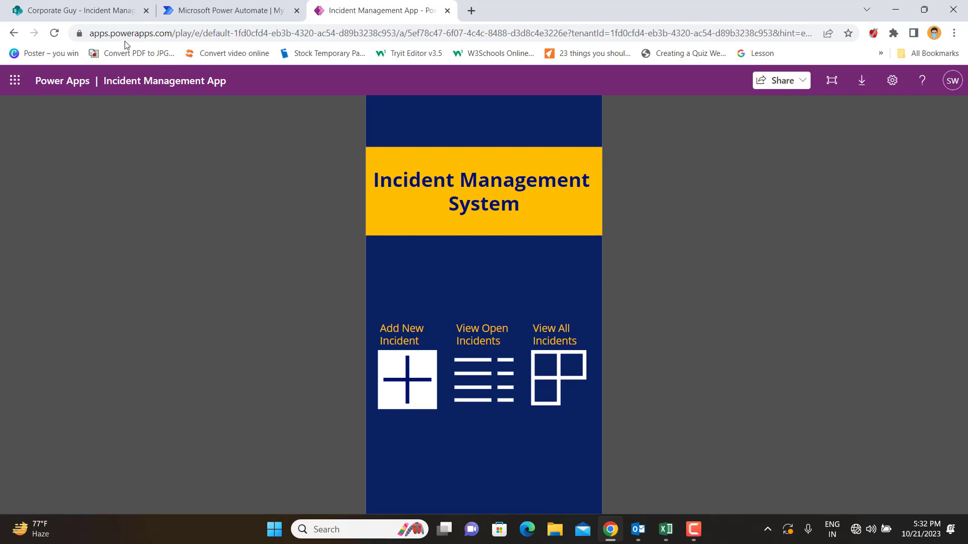
{"action": "left_click", "coordinate": [101, 15]}
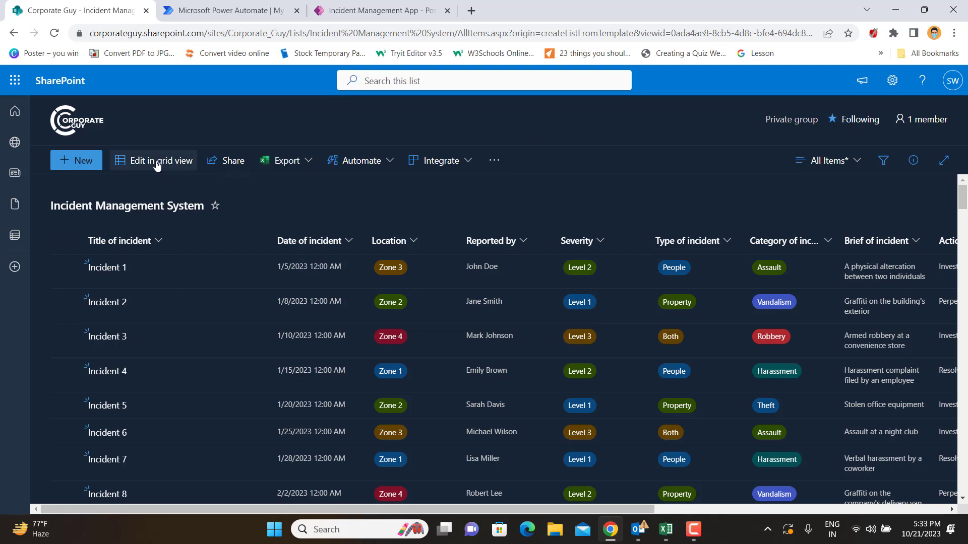
Step: Start a Power Automate flow from the Incident Management System list using the template "Send a customized email when a new SharePoint list item is added"
{"action": "left_click", "coordinate": [467, 162]}
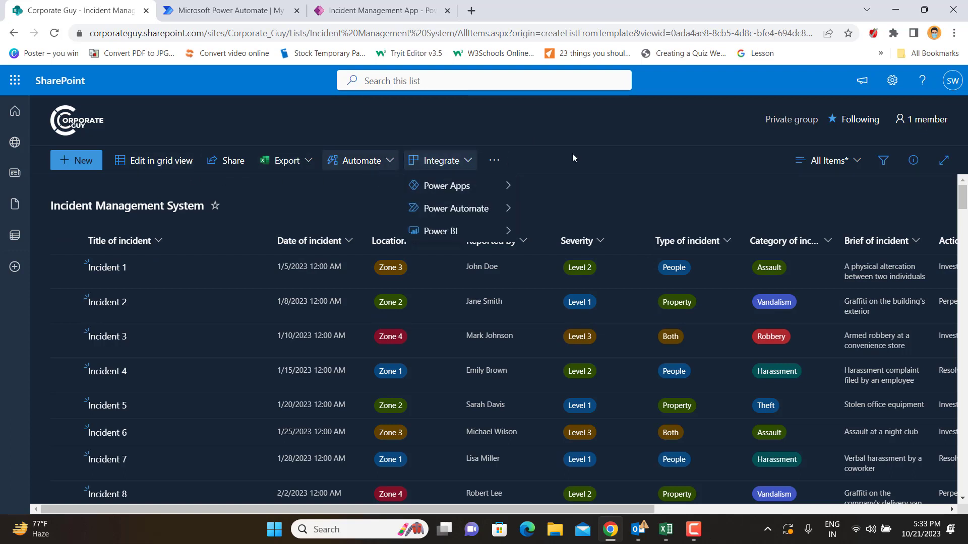
{"action": "left_click", "coordinate": [460, 162]}
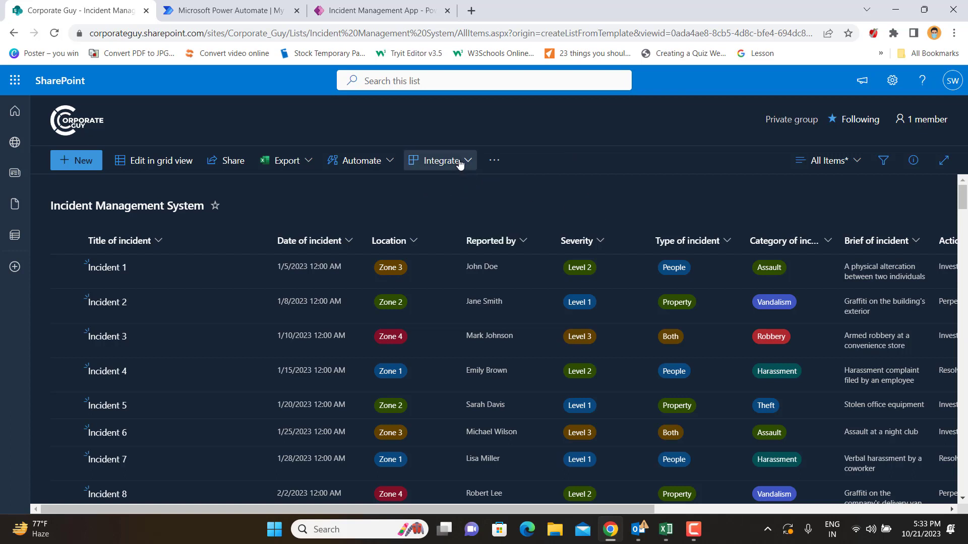
{"action": "left_click", "coordinate": [460, 163]}
{"action": "mouse_move", "coordinate": [465, 214]}
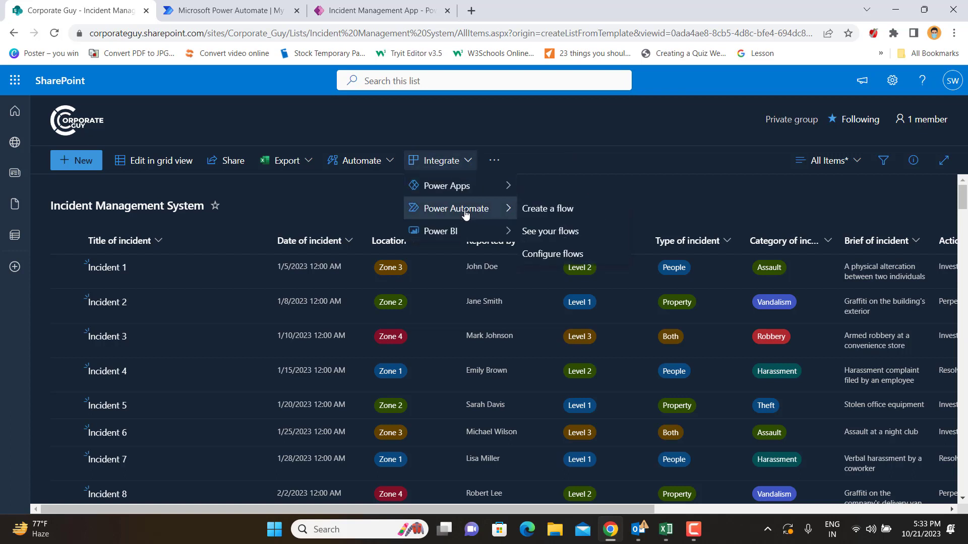
{"action": "left_click", "coordinate": [537, 214]}
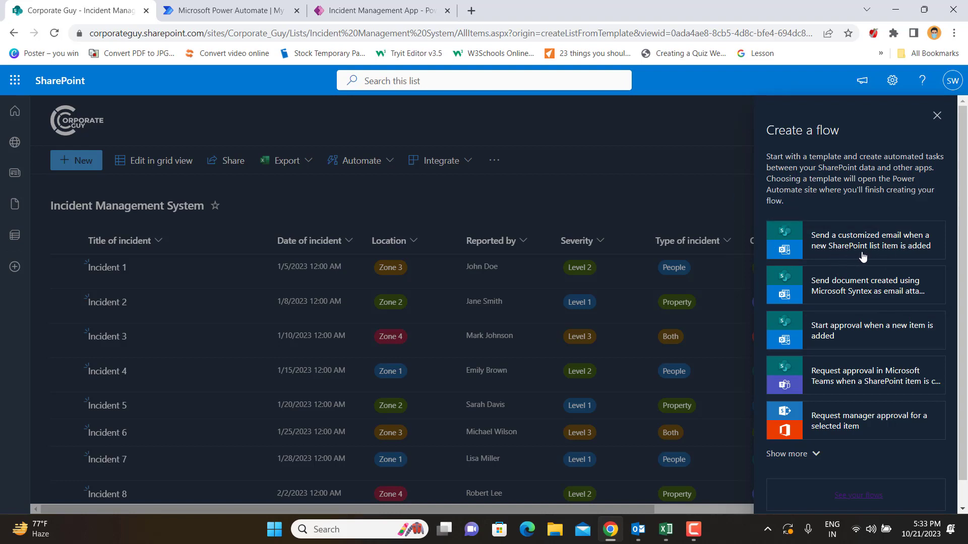
{"action": "left_click", "coordinate": [886, 252]}
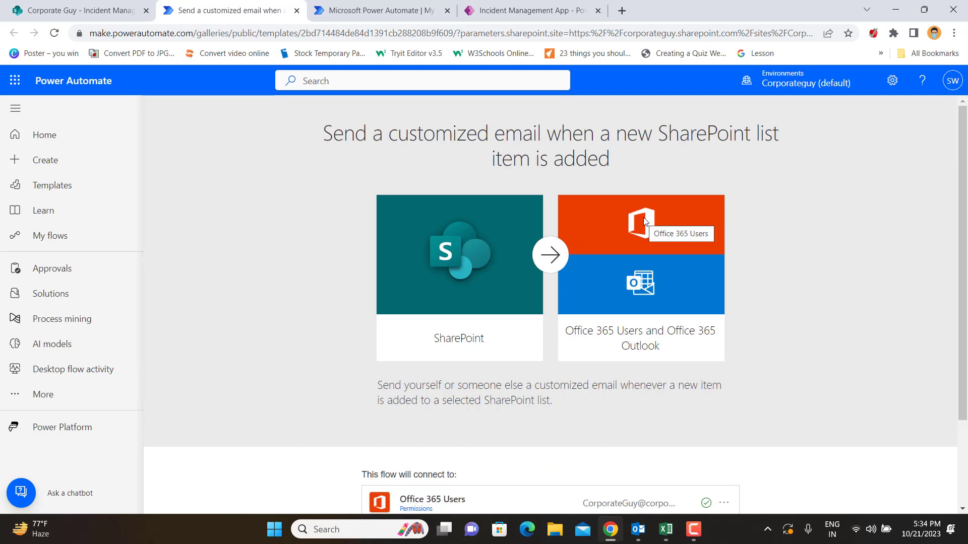
Step: Create the flow from the template with its existing connections and open it for editing in the classic designer
{"action": "scroll", "coordinate": [645, 222], "scroll_direction": "down", "scroll_amount": 3}
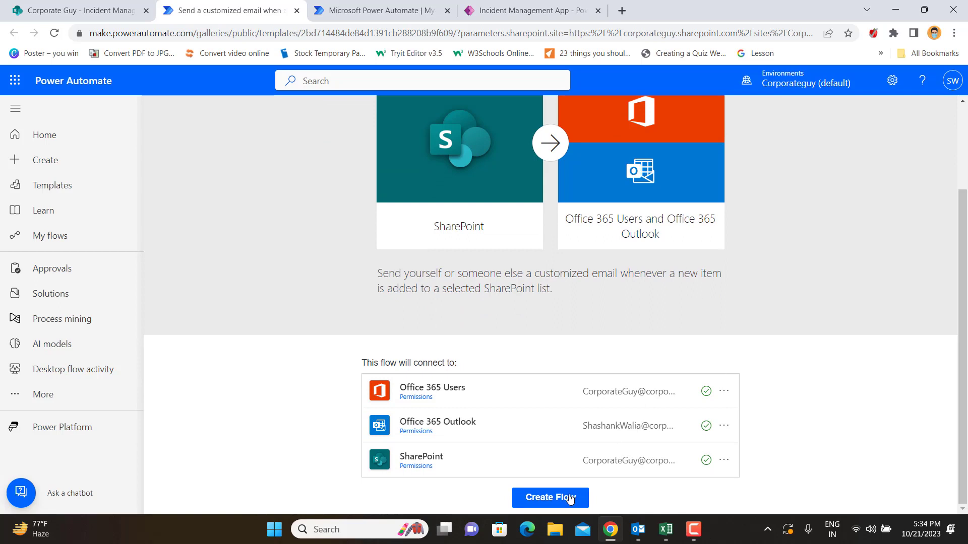
{"action": "left_click", "coordinate": [569, 498]}
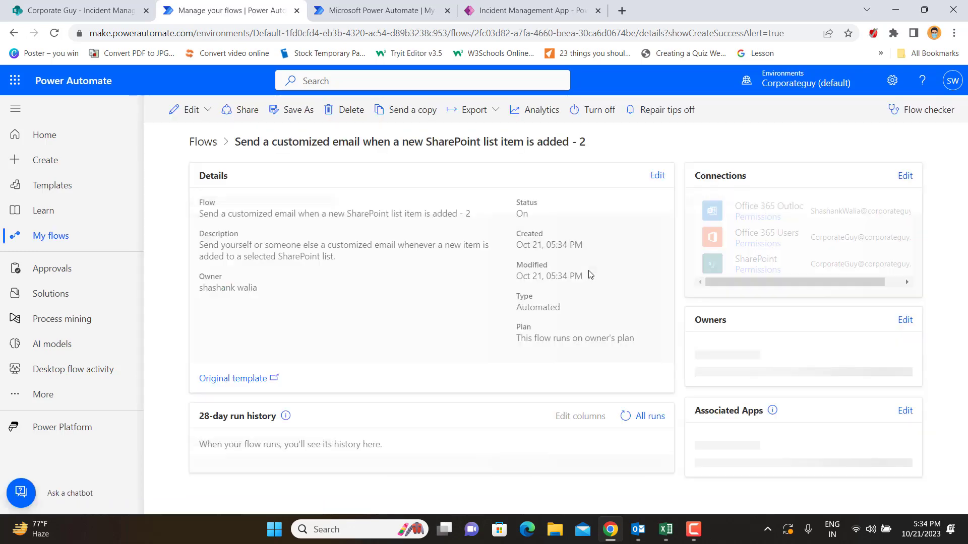
{"action": "left_click", "coordinate": [183, 113]}
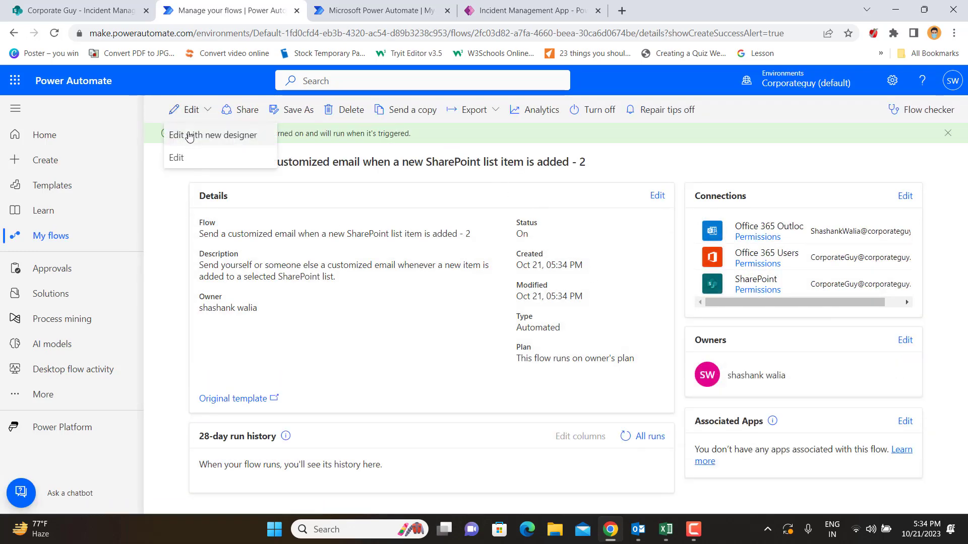
{"action": "left_click", "coordinate": [184, 157]}
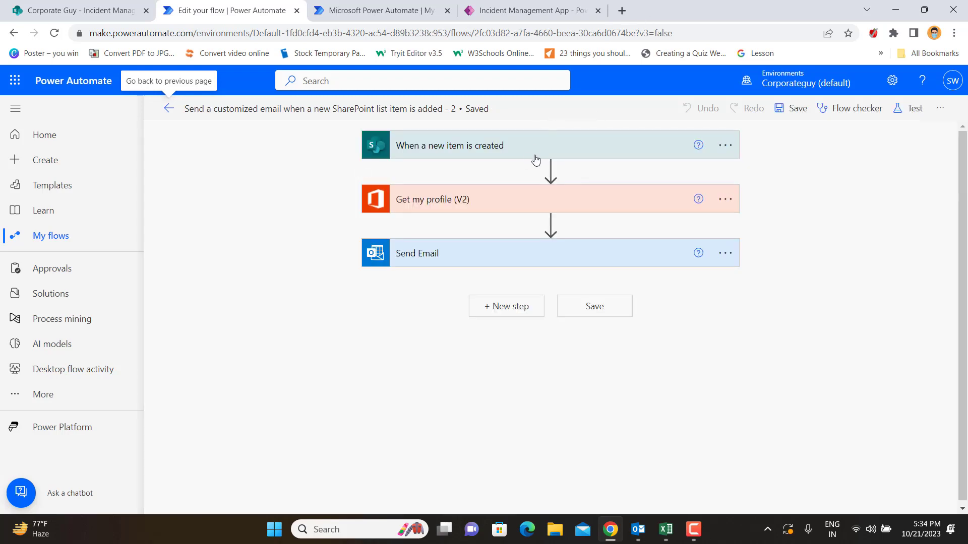
Step: Check the site address and list name set in the "When a new item is created" trigger
{"action": "left_click", "coordinate": [551, 171]}
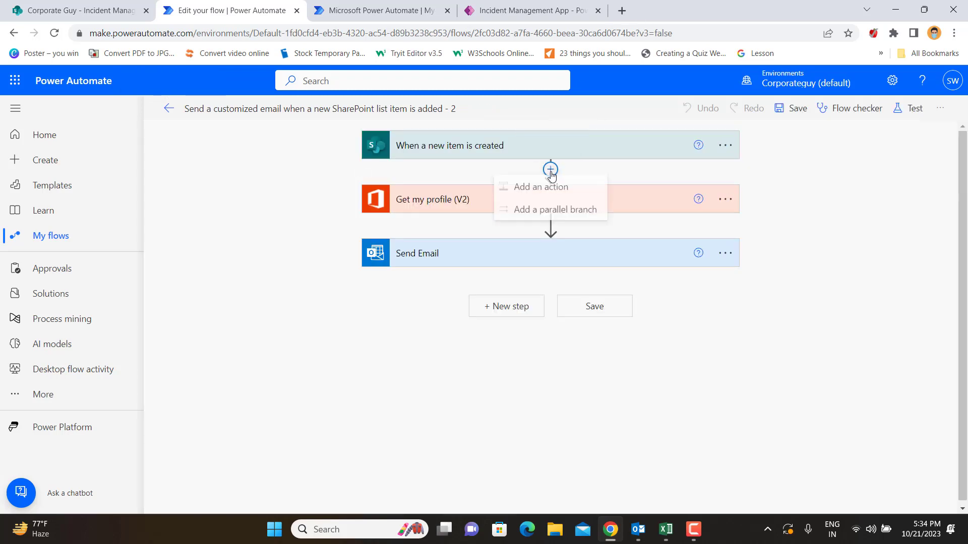
{"action": "left_click", "coordinate": [553, 195]}
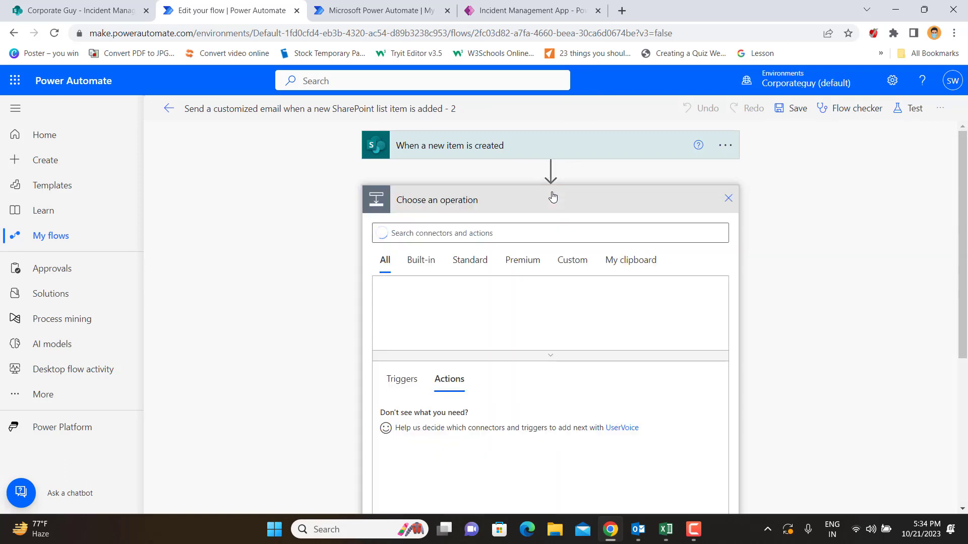
{"action": "left_click", "coordinate": [491, 151]}
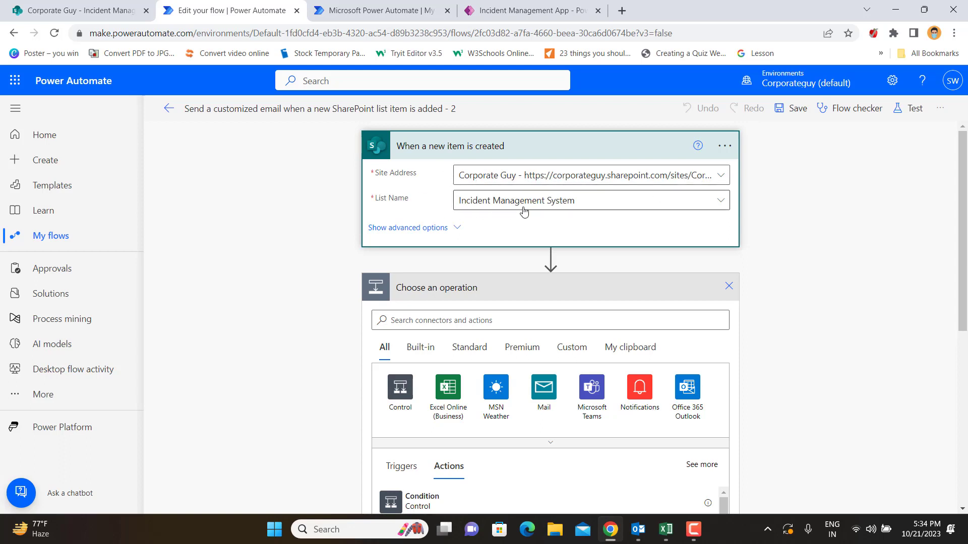
{"action": "left_click", "coordinate": [613, 201]}
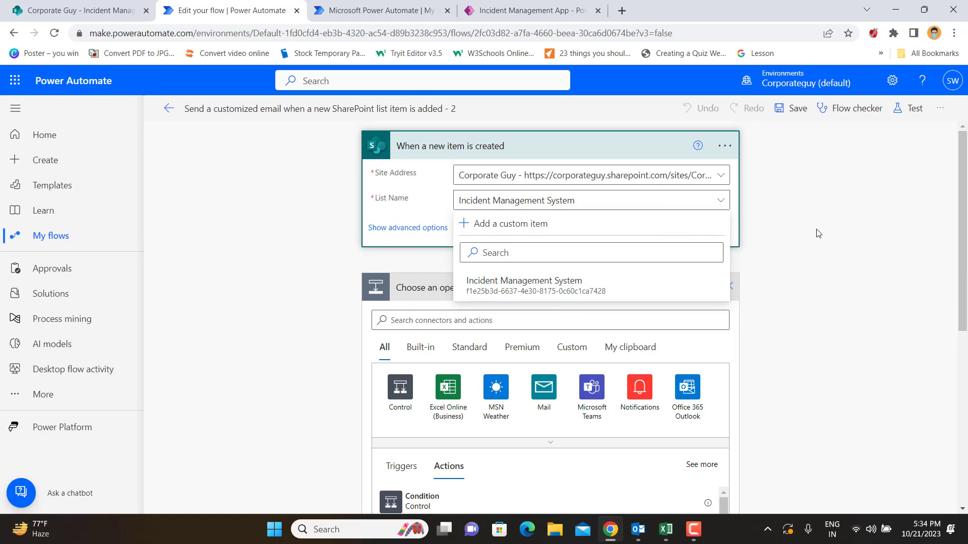
{"action": "left_click", "coordinate": [732, 228]}
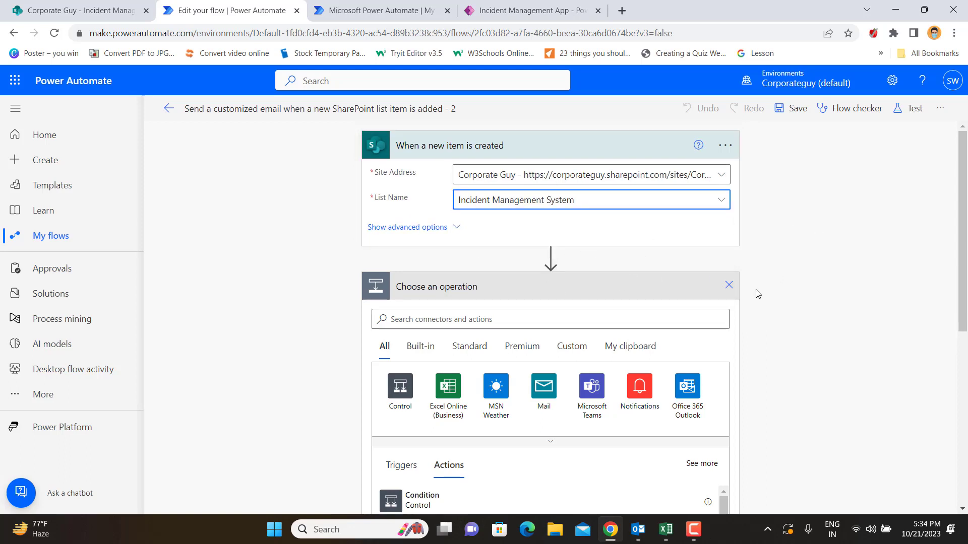
{"action": "left_click", "coordinate": [729, 286]}
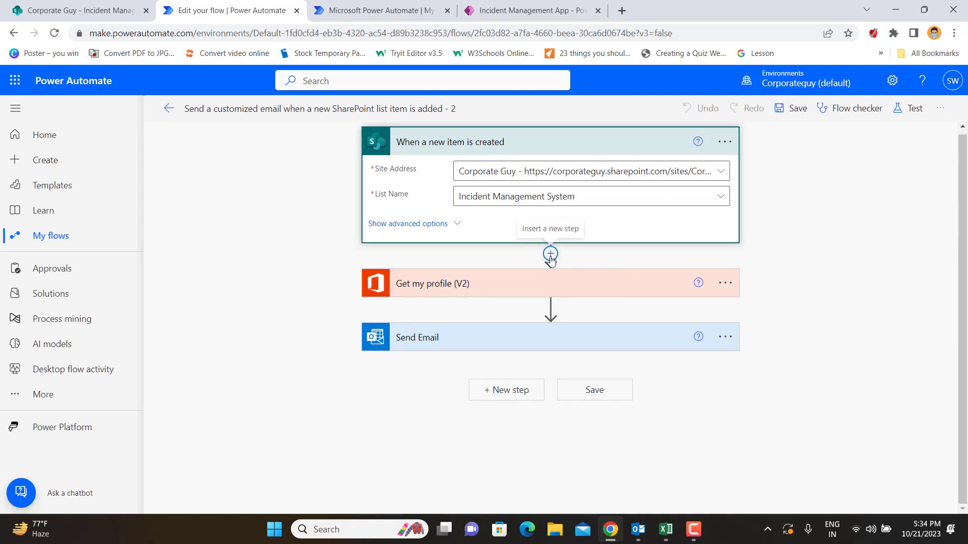
Step: Insert a Condition action between the "When a new item is created" trigger and "Get my profile (V2)"
{"action": "left_click", "coordinate": [550, 255]}
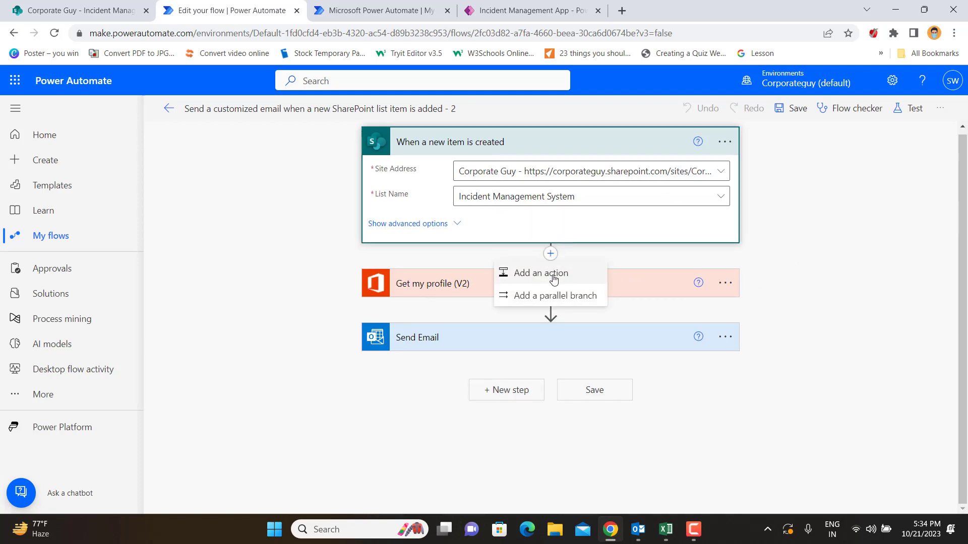
{"action": "left_click", "coordinate": [554, 279]}
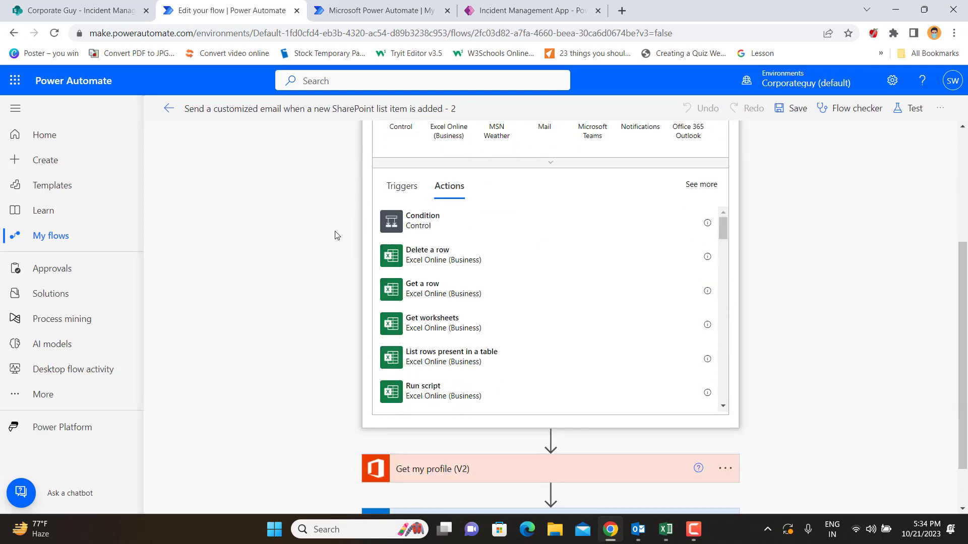
{"action": "left_click", "coordinate": [429, 229]}
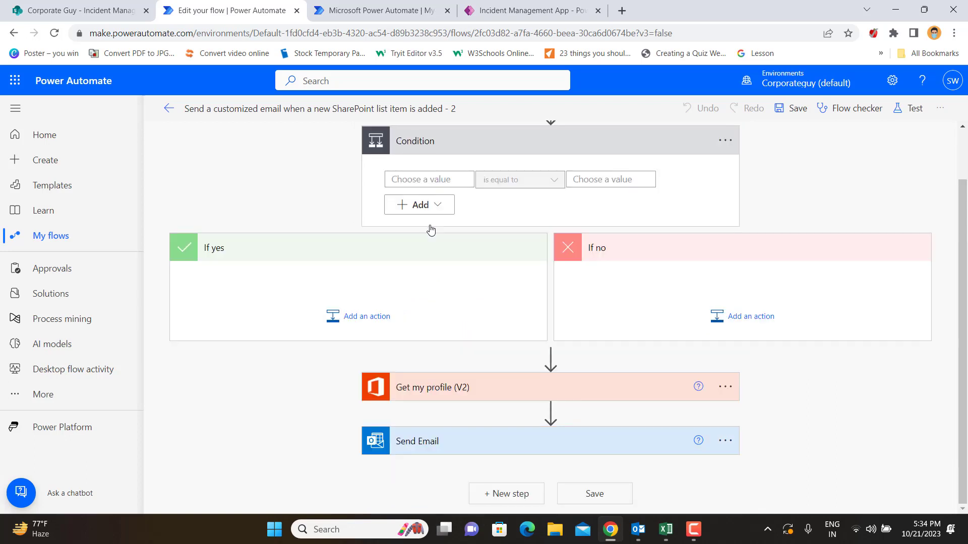
Step: Set the condition to check that the dynamic Severity Value is equal to "Level 2"
{"action": "left_click", "coordinate": [437, 180]}
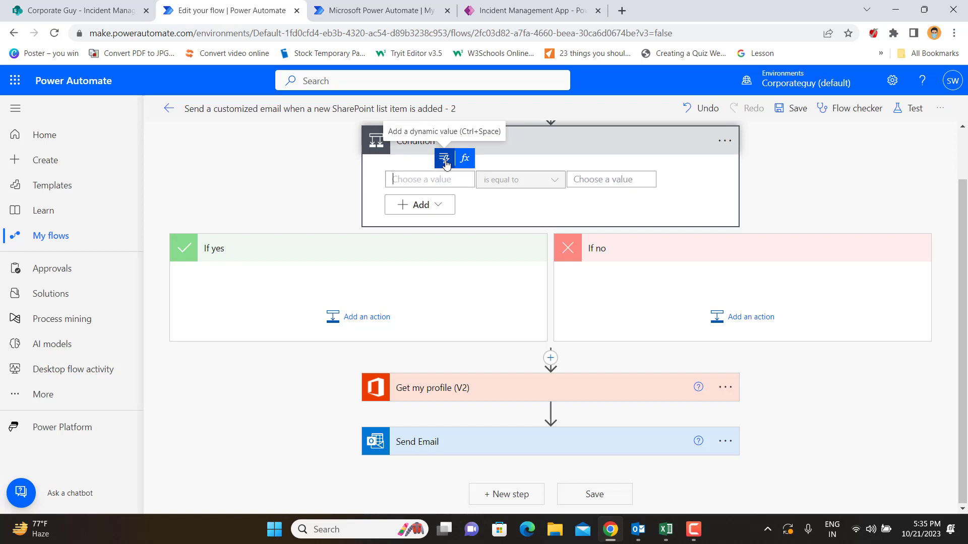
{"action": "left_click", "coordinate": [445, 163]}
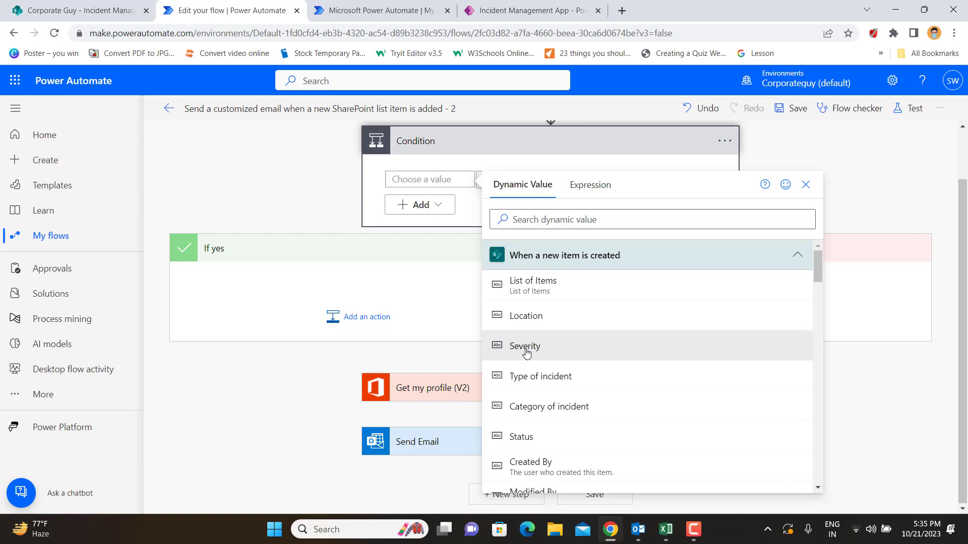
{"action": "scroll", "coordinate": [580, 373], "scroll_direction": "down", "scroll_amount": 3}
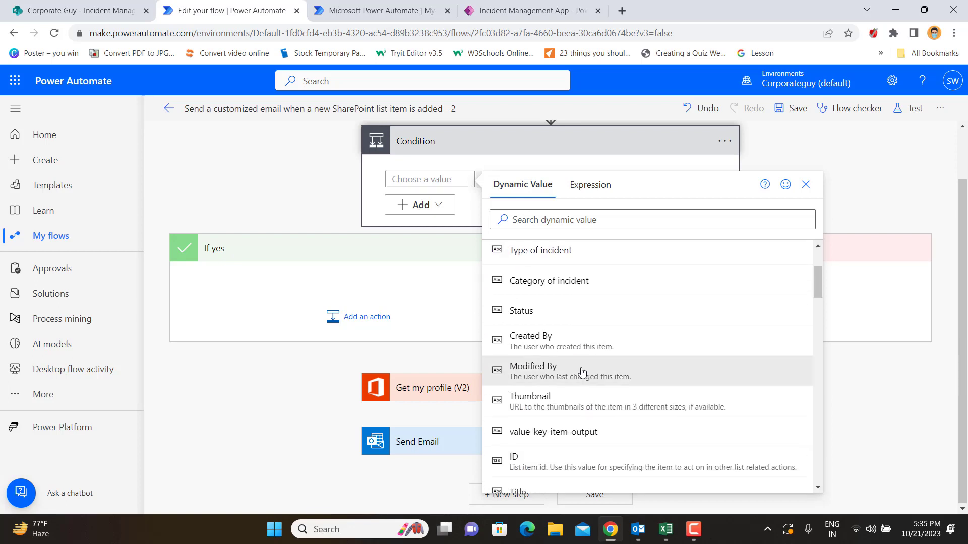
{"action": "scroll", "coordinate": [582, 373], "scroll_direction": "down", "scroll_amount": 4}
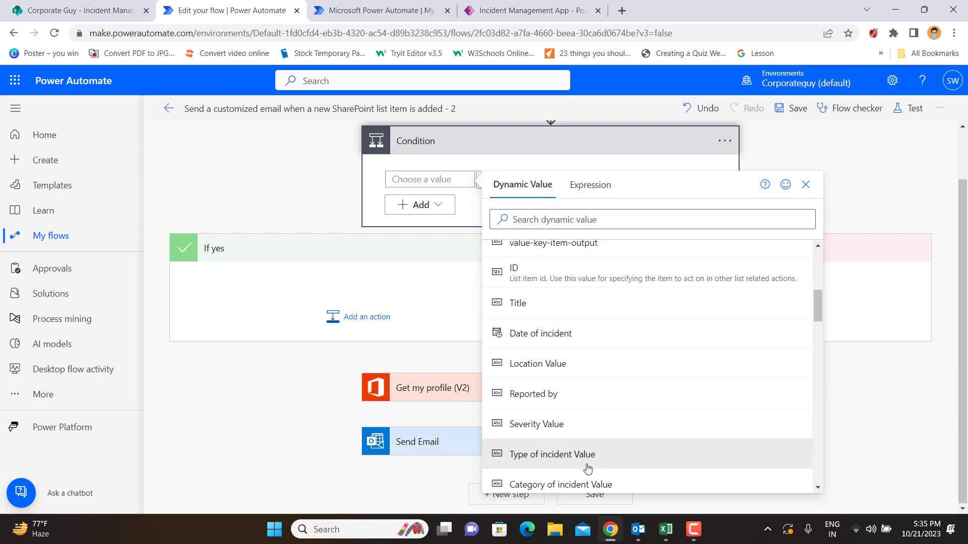
{"action": "left_click", "coordinate": [532, 433]}
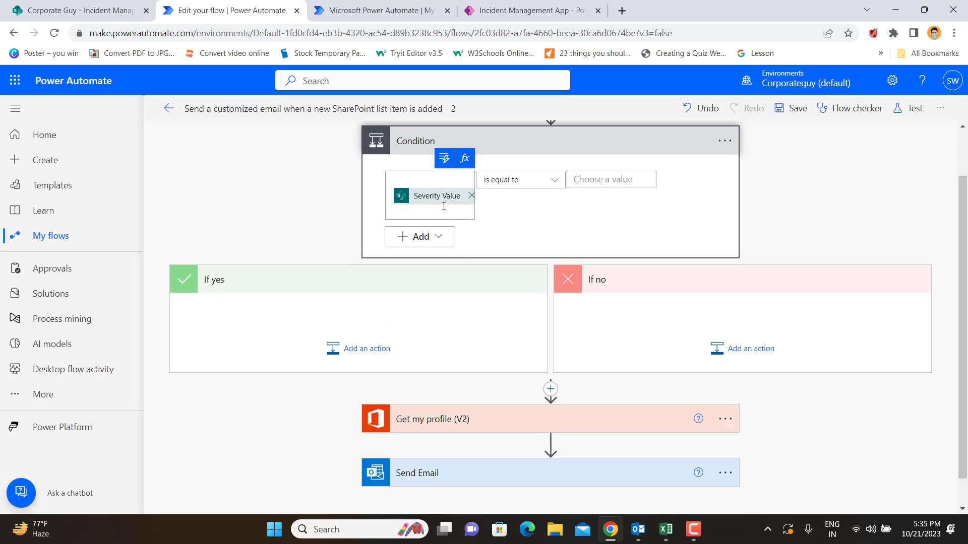
{"action": "left_click", "coordinate": [601, 178]}
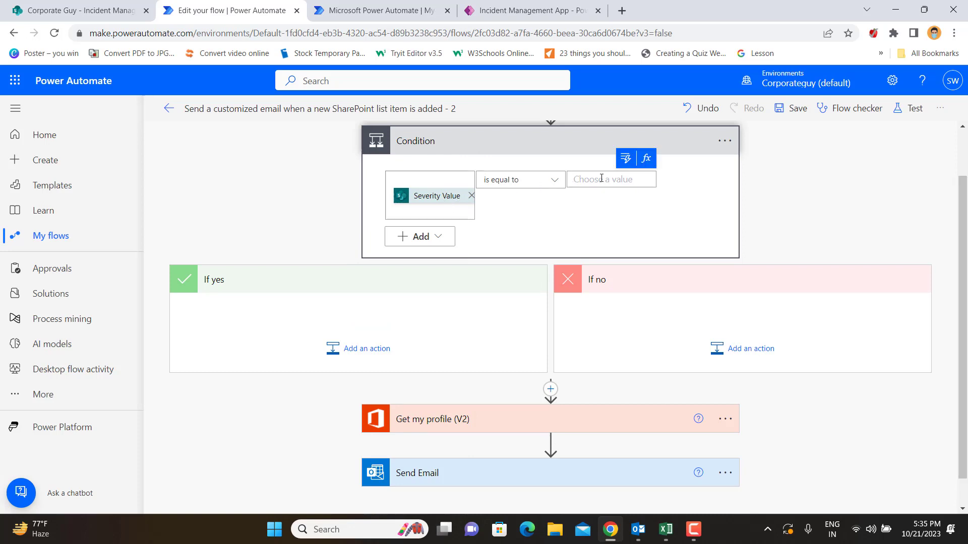
{"action": "type", "text": "Level 2"}
Step: Add the Office 365 Outlook action "Send an email (V2)" to the condition's "If yes" branch
{"action": "left_click", "coordinate": [359, 349]}
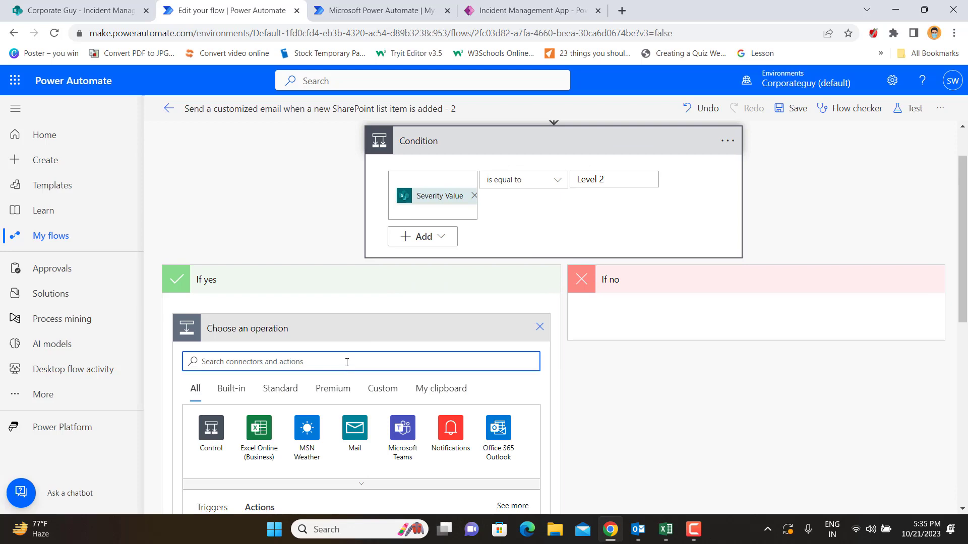
{"action": "type", "text": "send email"}
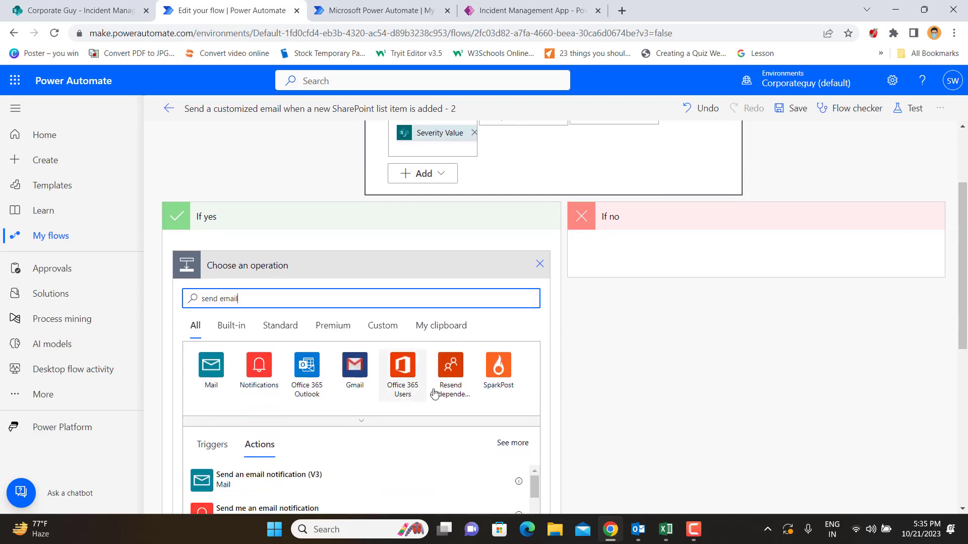
{"action": "scroll", "coordinate": [439, 403], "scroll_direction": "down", "scroll_amount": 4}
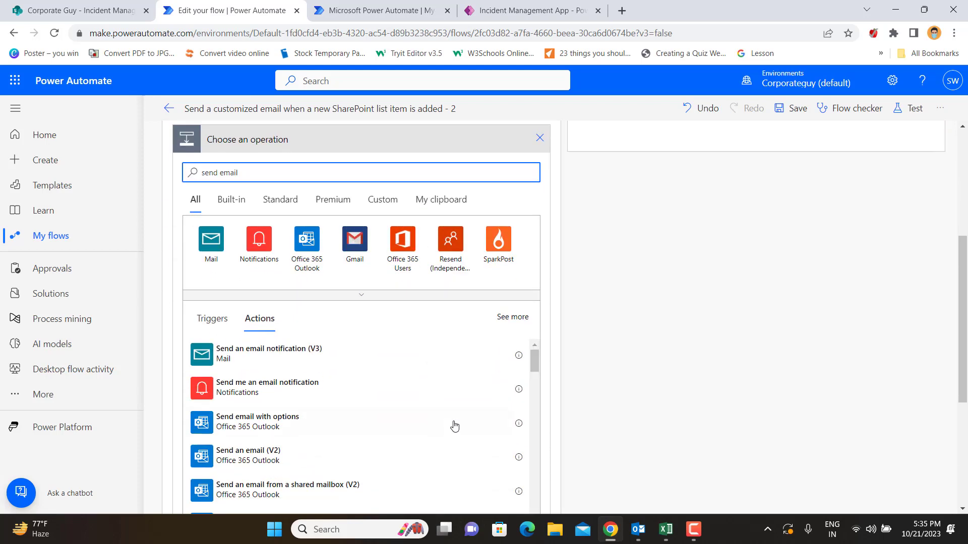
{"action": "left_click", "coordinate": [258, 464]}
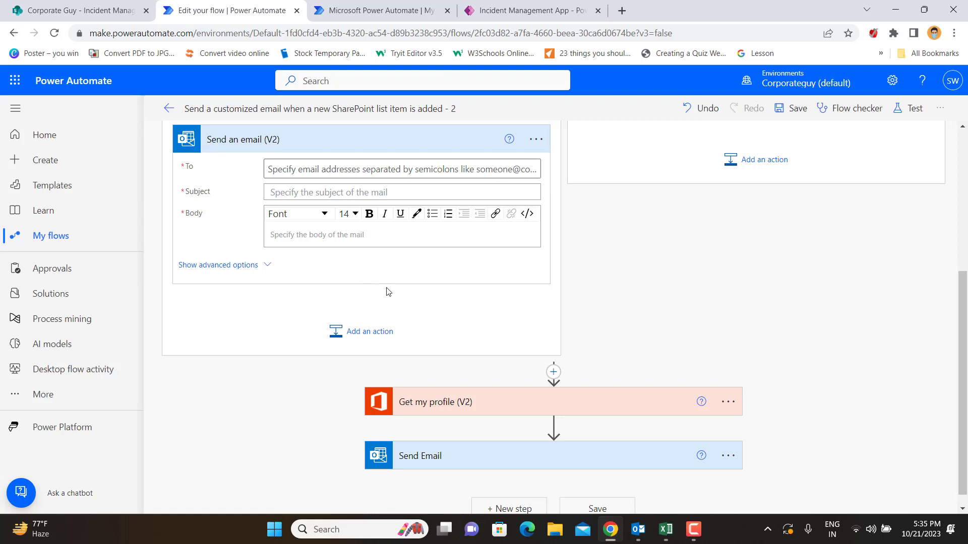
Step: Add a parallel branch below the "When a new item is created" trigger and place a Condition action in it
{"action": "scroll", "coordinate": [611, 283], "scroll_direction": "up", "scroll_amount": 1}
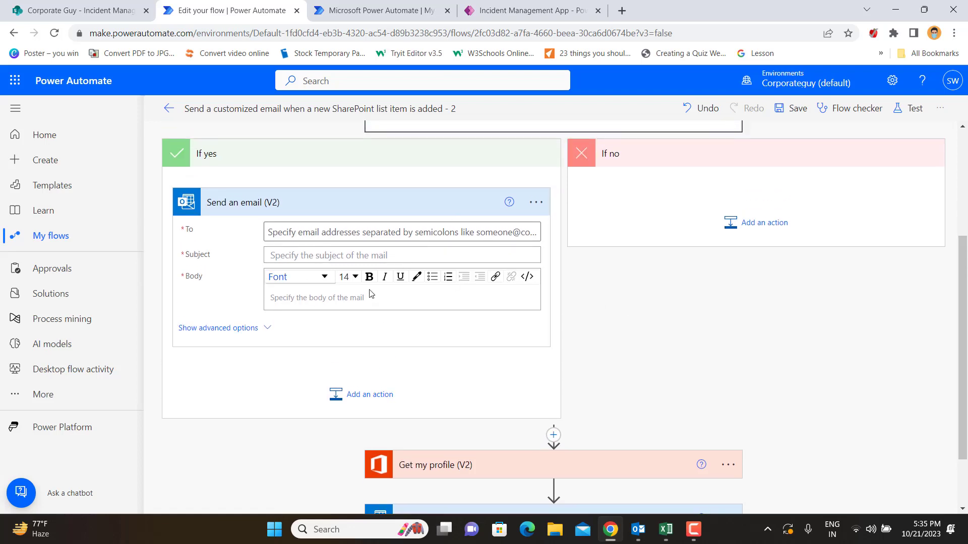
{"action": "scroll", "coordinate": [708, 314], "scroll_direction": "up", "scroll_amount": 1}
{"action": "scroll", "coordinate": [708, 313], "scroll_direction": "up", "scroll_amount": 1}
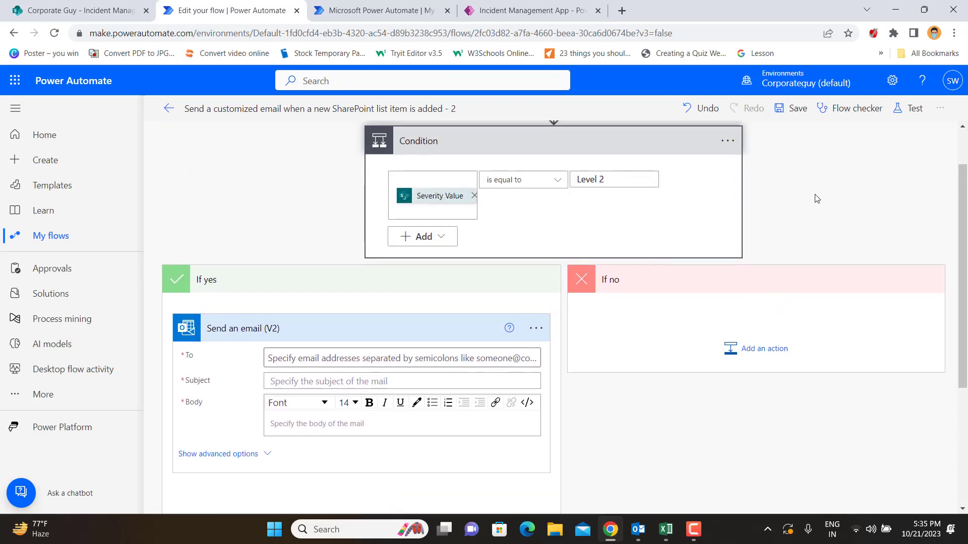
{"action": "scroll", "coordinate": [816, 198], "scroll_direction": "up", "scroll_amount": 1}
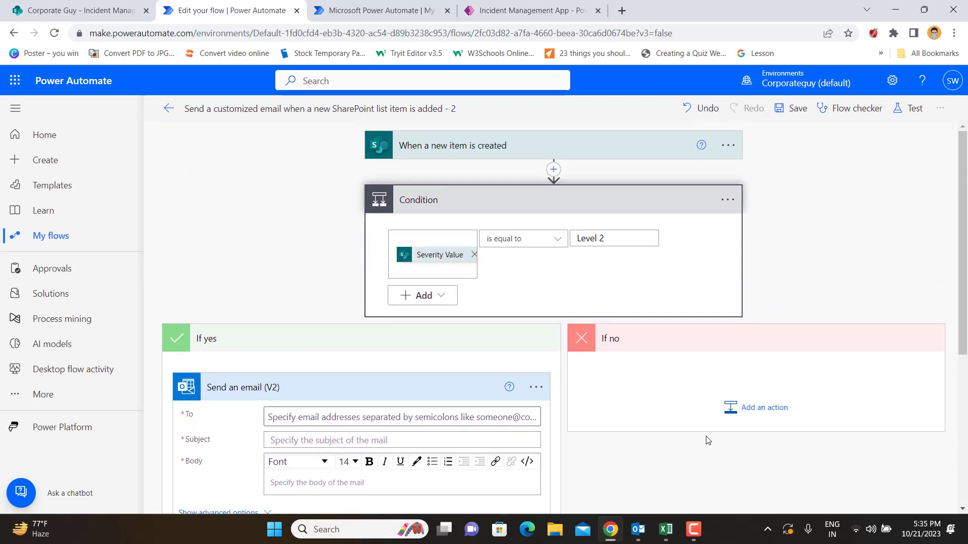
{"action": "left_click", "coordinate": [553, 171]}
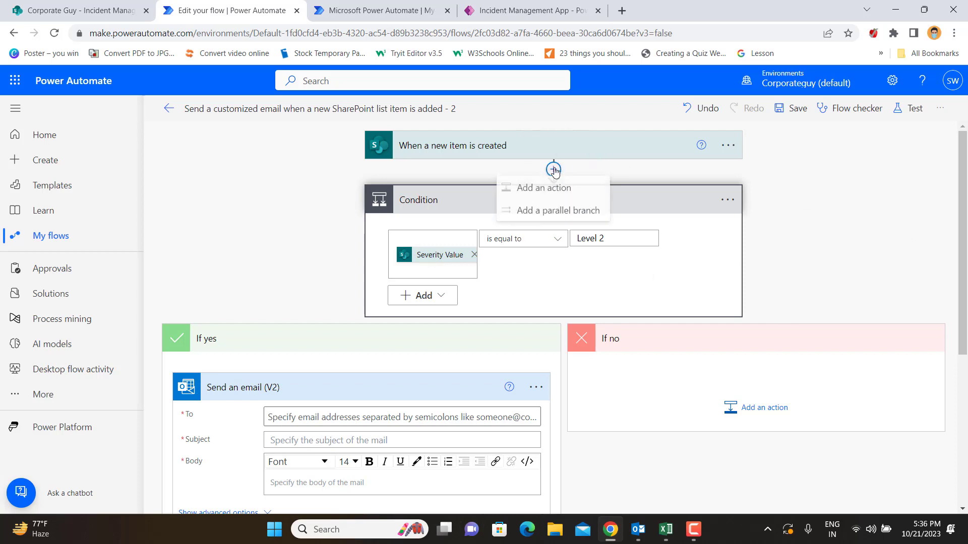
{"action": "left_click", "coordinate": [541, 217]}
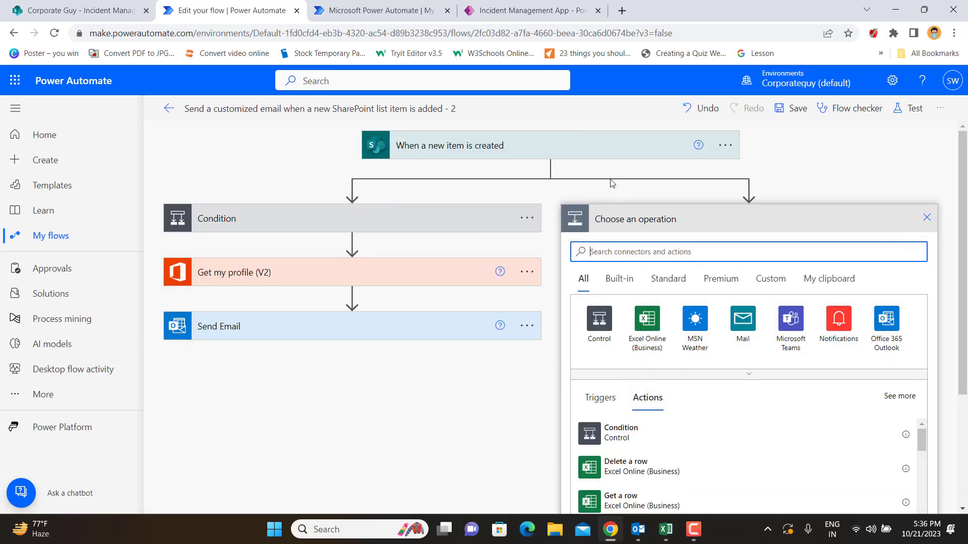
{"action": "left_click", "coordinate": [627, 436]}
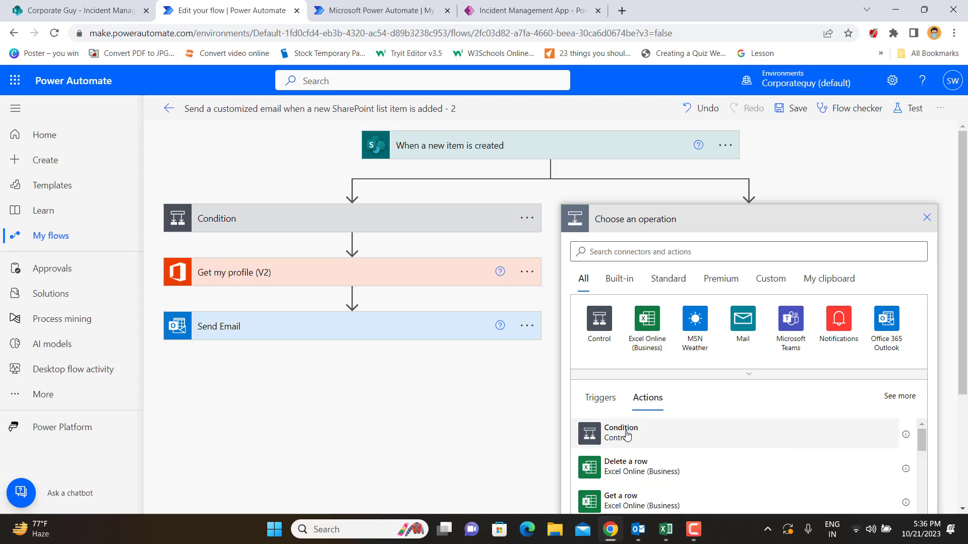
Step: Set the parallel branch's condition to check that the dynamic Severity Value is equal to "Level 3"
{"action": "scroll", "coordinate": [683, 506], "scroll_direction": "right", "scroll_amount": 4}
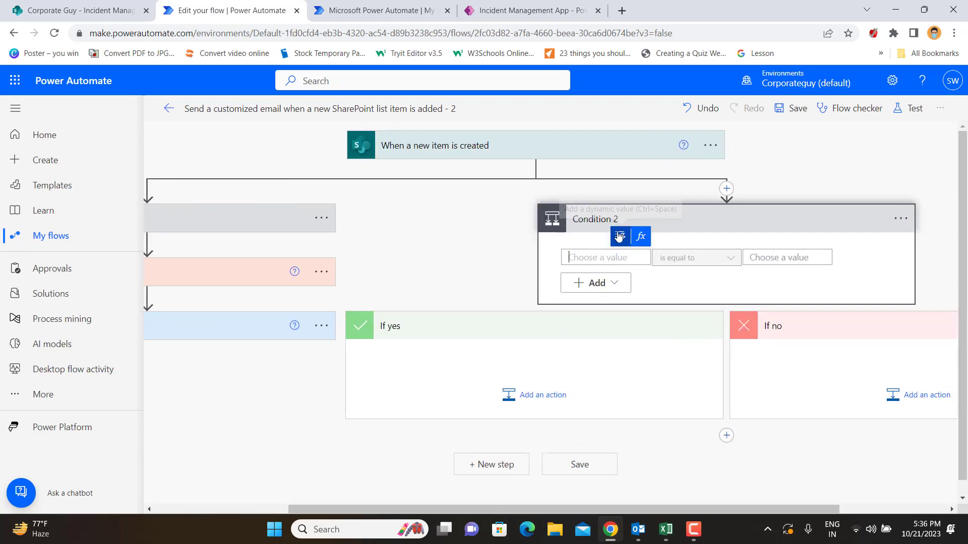
{"action": "left_click", "coordinate": [620, 235]}
{"action": "scroll", "coordinate": [680, 429], "scroll_direction": "down", "scroll_amount": 7}
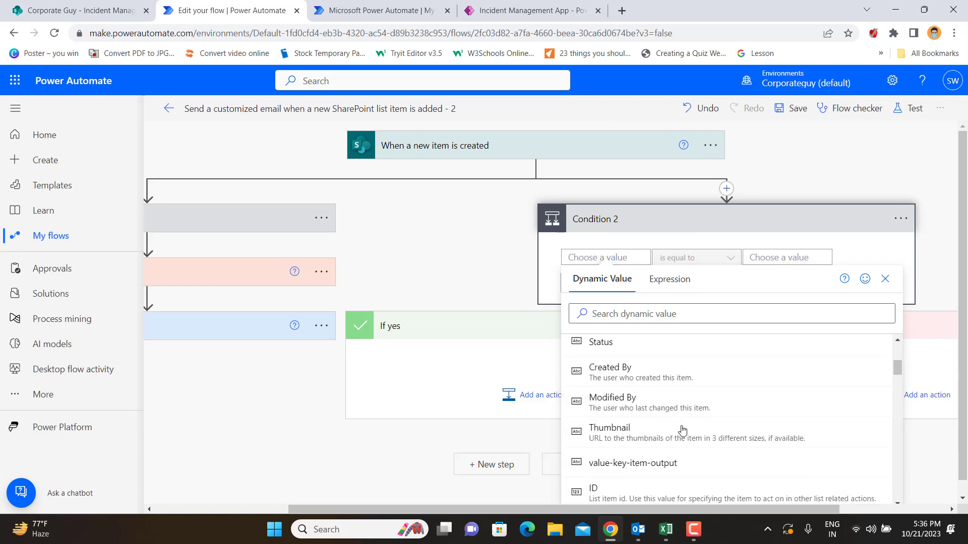
{"action": "scroll", "coordinate": [676, 440], "scroll_direction": "down", "scroll_amount": 2}
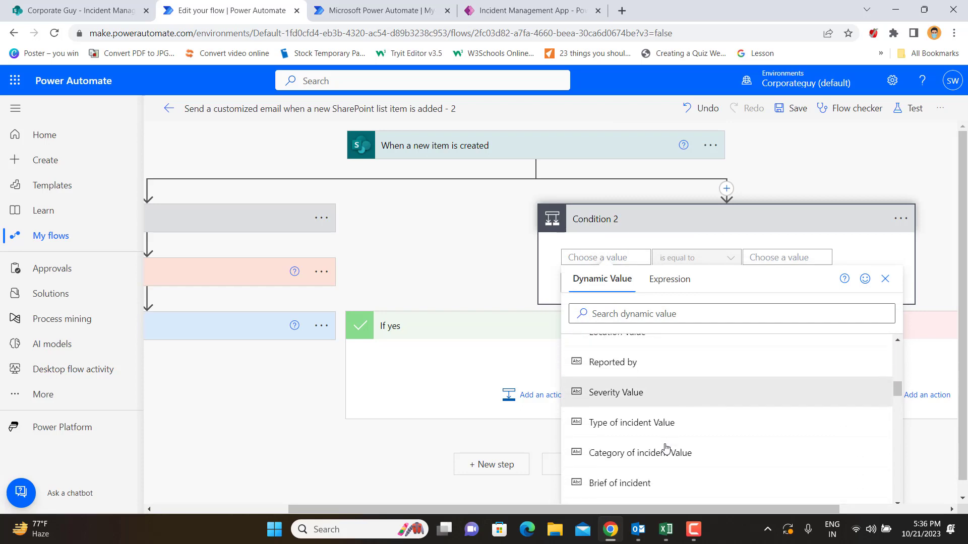
{"action": "left_click", "coordinate": [619, 390]}
{"action": "left_click", "coordinate": [715, 257]}
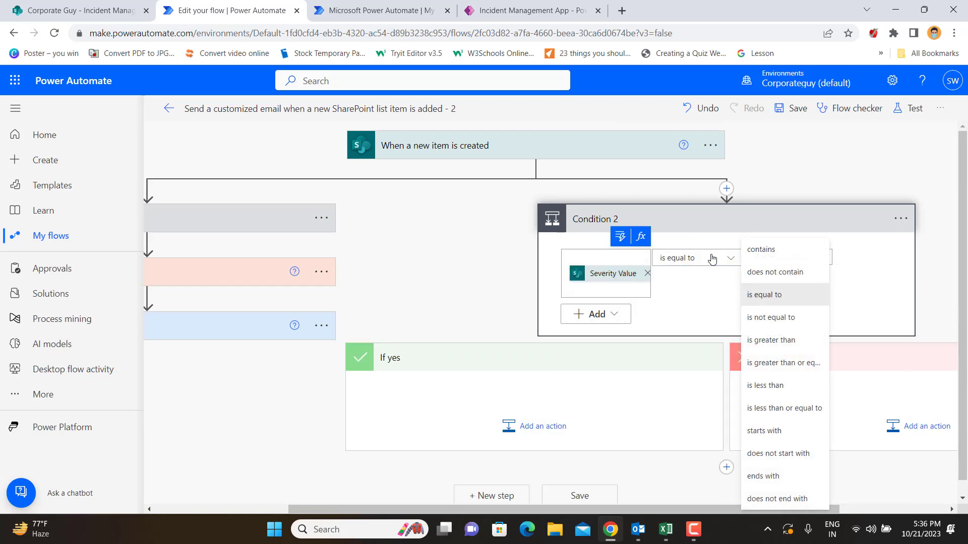
{"action": "left_click", "coordinate": [712, 257]}
{"action": "left_click", "coordinate": [774, 254]}
{"action": "type", "text": "Le"}
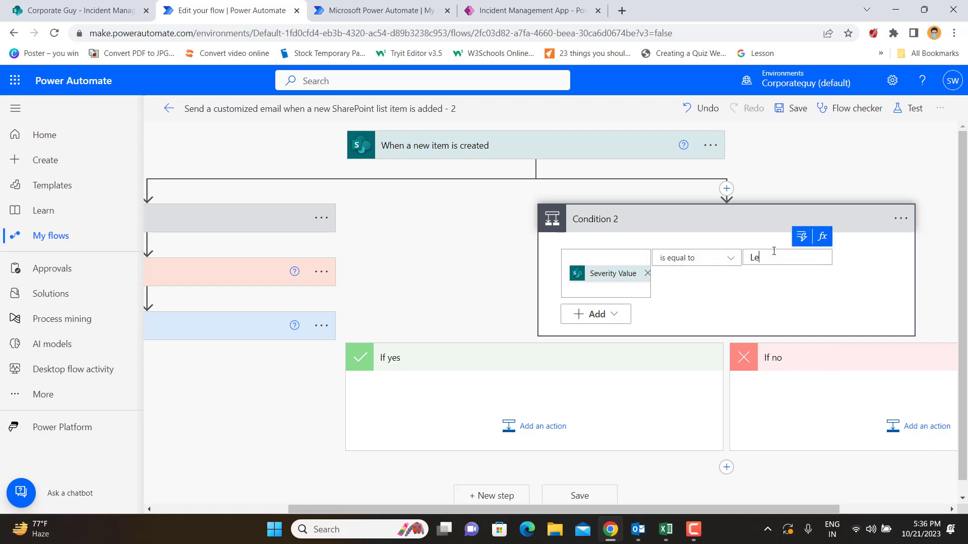
{"action": "type", "text": "vel 3"}
Step: Add the Office 365 Outlook action "Send an email (V2)" to the "If yes" branch of the Level 3 condition
{"action": "left_click", "coordinate": [541, 429]}
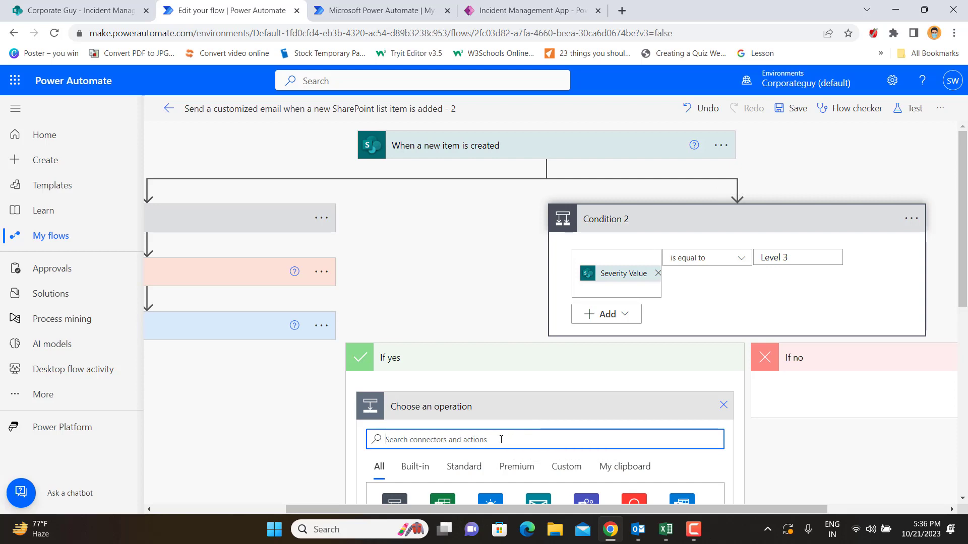
{"action": "type", "text": "send em"}
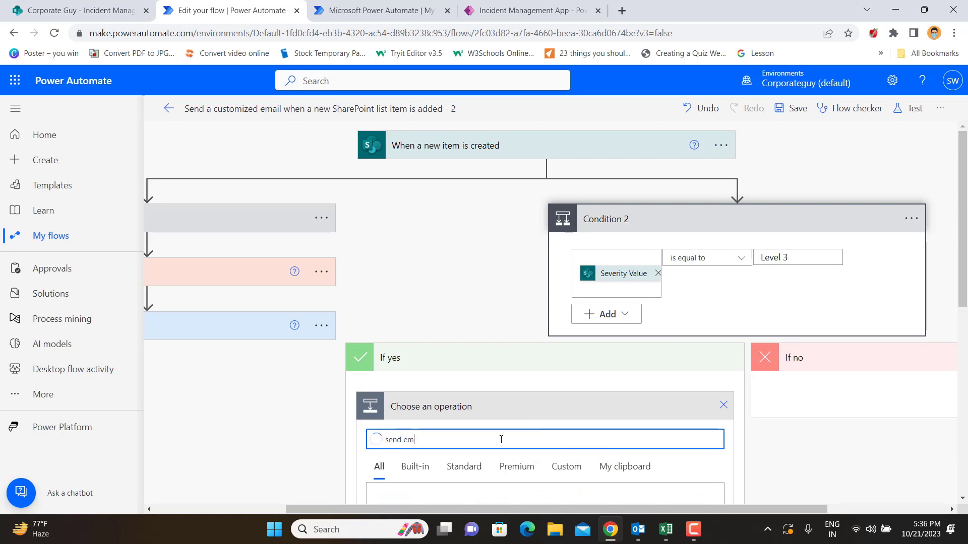
{"action": "scroll", "coordinate": [499, 436], "scroll_direction": "down", "scroll_amount": 4}
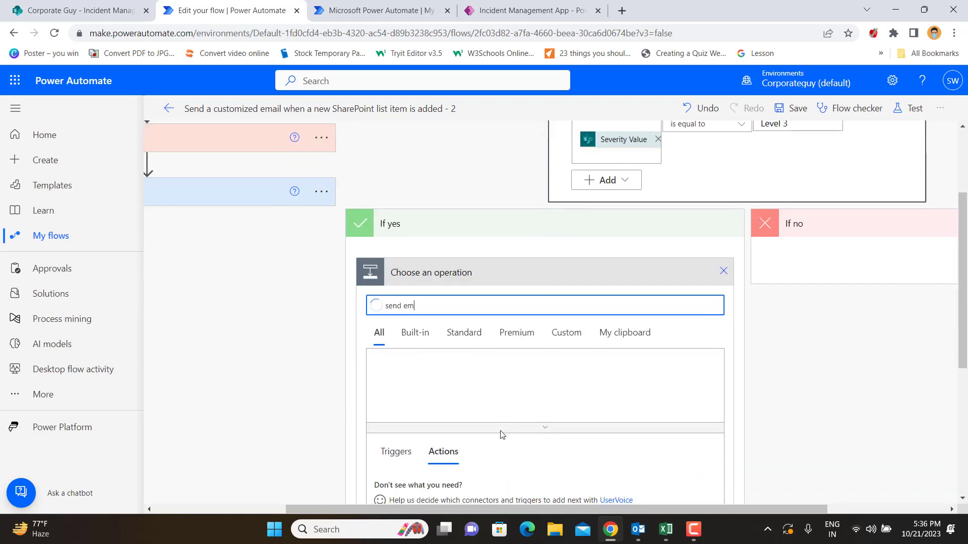
{"action": "scroll", "coordinate": [502, 435], "scroll_direction": "down", "scroll_amount": 2}
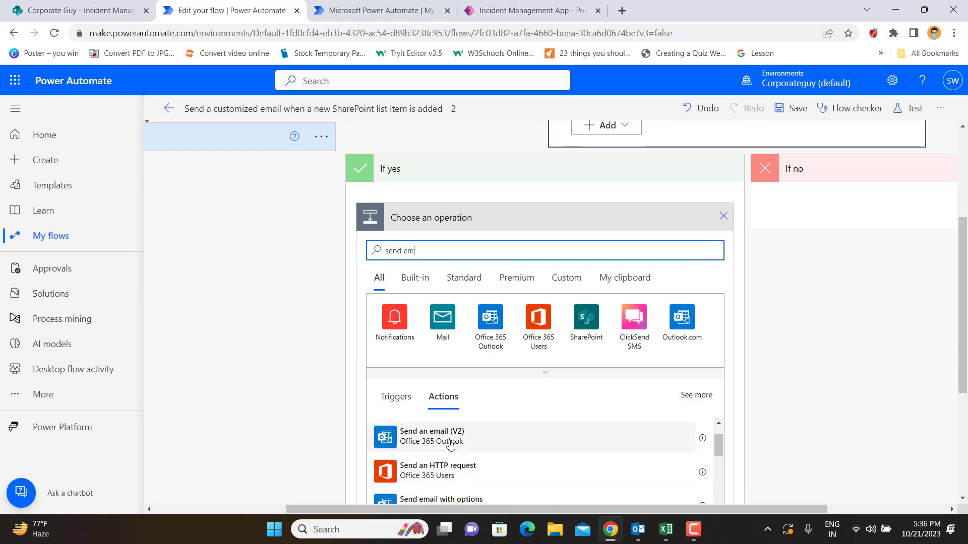
{"action": "left_click", "coordinate": [450, 439]}
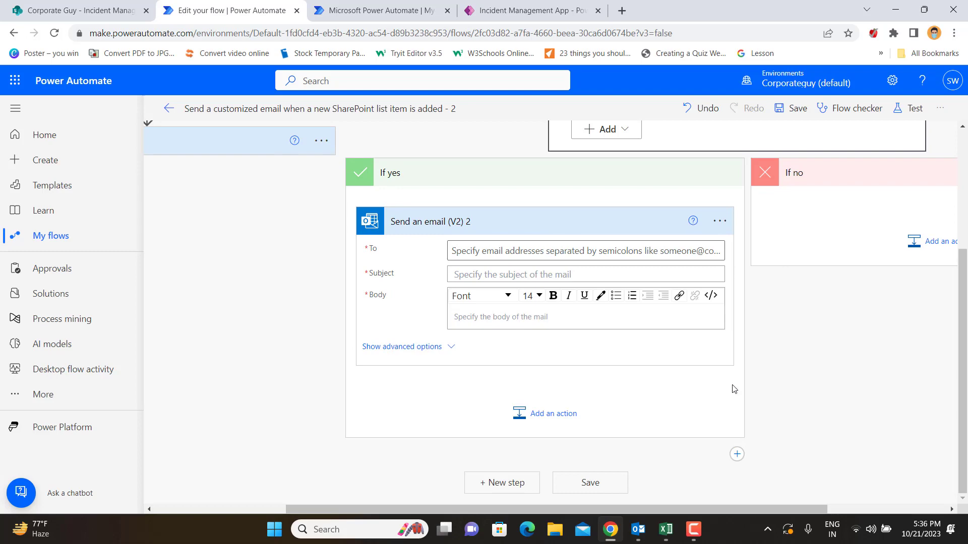
Step: Collapse the Level 3 condition's "If yes" branch and the Condition 2 card itself
{"action": "scroll", "coordinate": [650, 391], "scroll_direction": "up", "scroll_amount": 3}
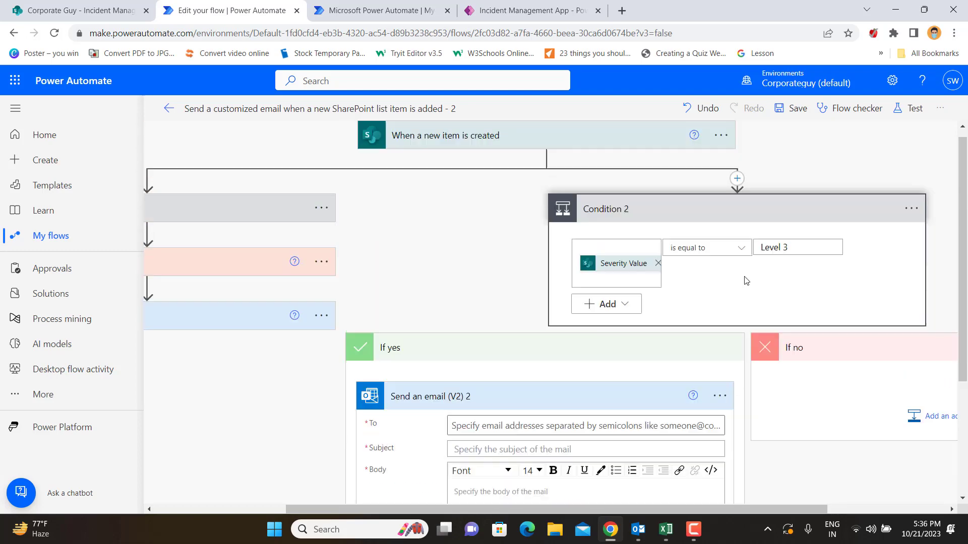
{"action": "left_click", "coordinate": [601, 361]}
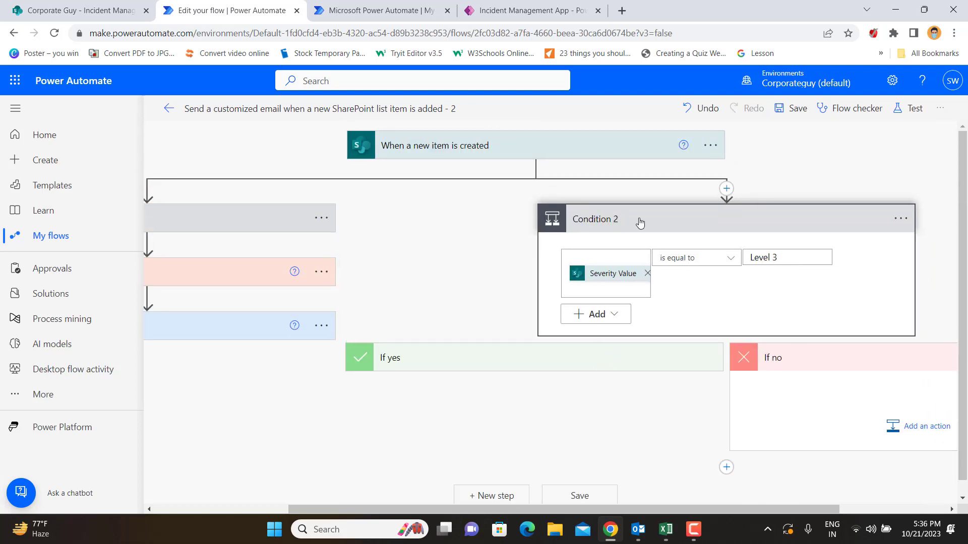
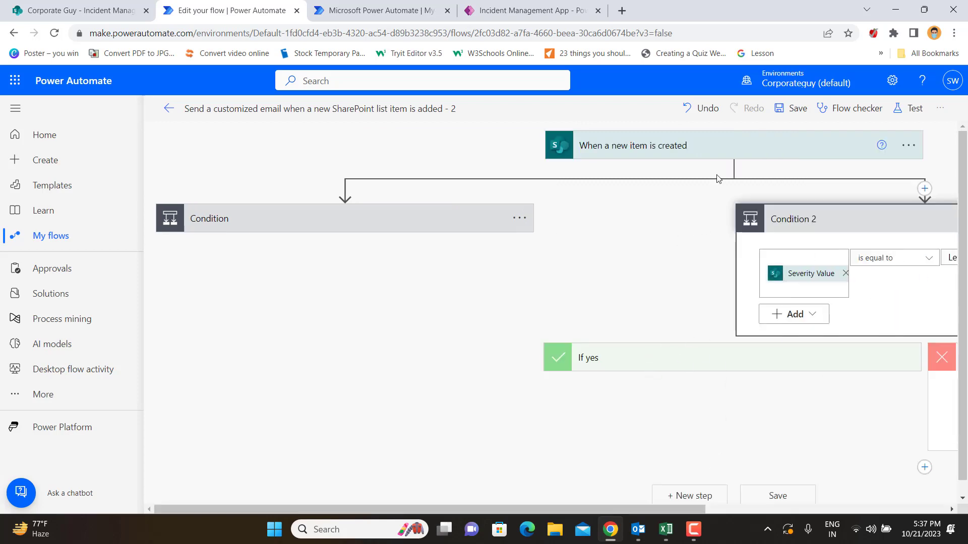
{"action": "left_click", "coordinate": [852, 233]}
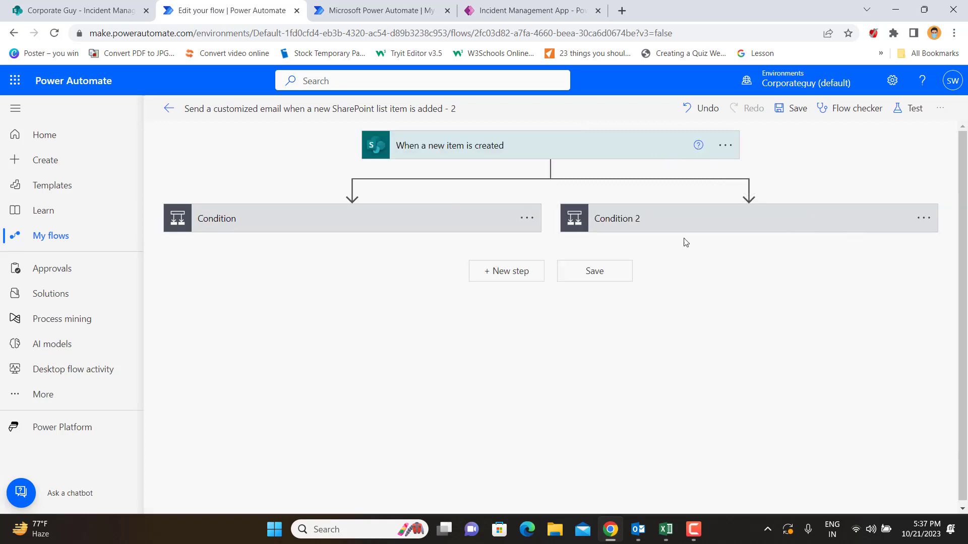
Step: Start the subject of the Level 2 condition's email with the dynamic Severity Value followed by "_Incident Reported on"
{"action": "left_click", "coordinate": [428, 224]}
{"action": "scroll", "coordinate": [336, 367], "scroll_direction": "down", "scroll_amount": 1}
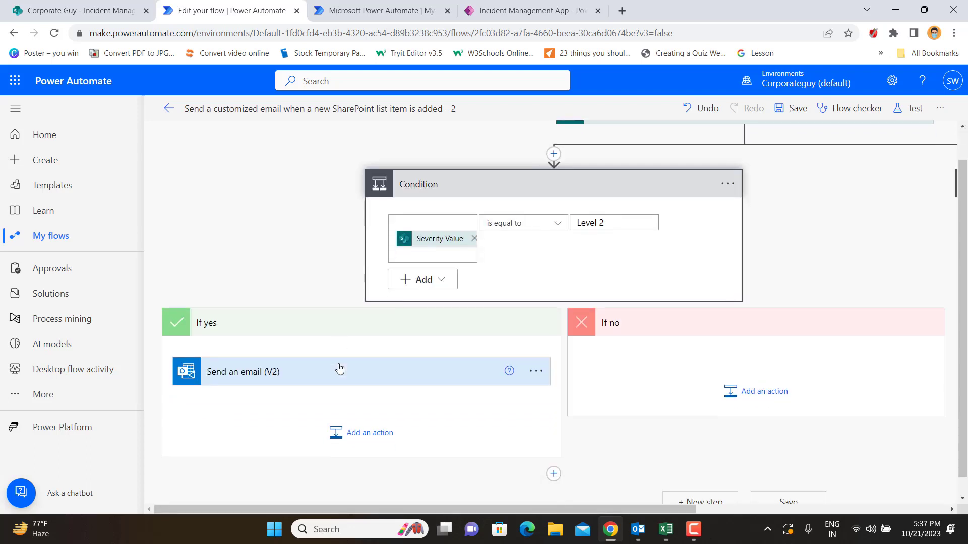
{"action": "left_click", "coordinate": [319, 350]}
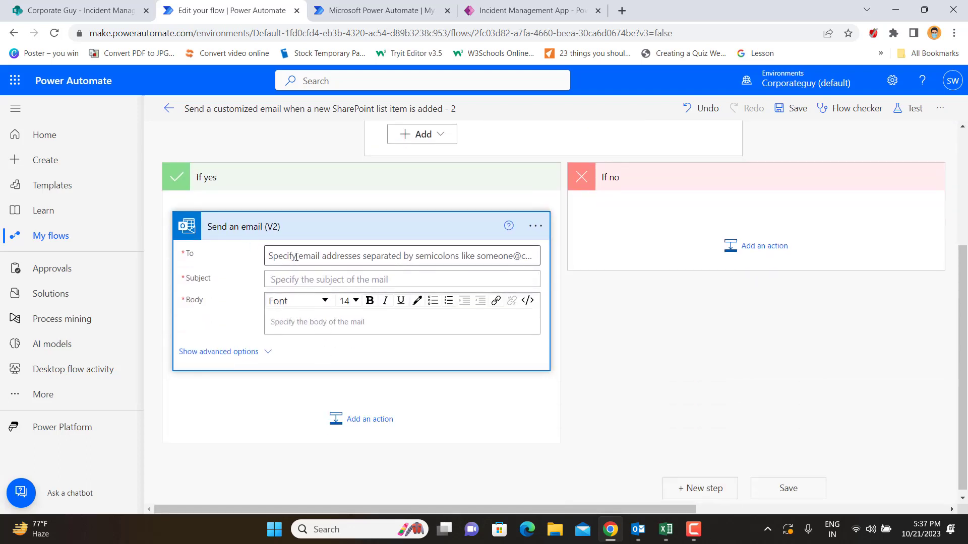
{"action": "left_click", "coordinate": [310, 284]}
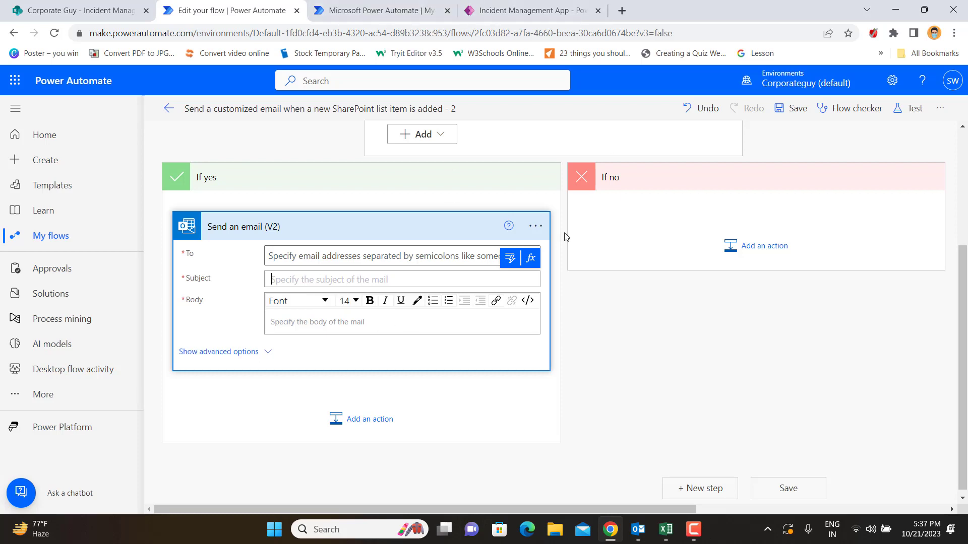
{"action": "left_click", "coordinate": [510, 257]}
{"action": "scroll", "coordinate": [630, 447], "scroll_direction": "down", "scroll_amount": 4}
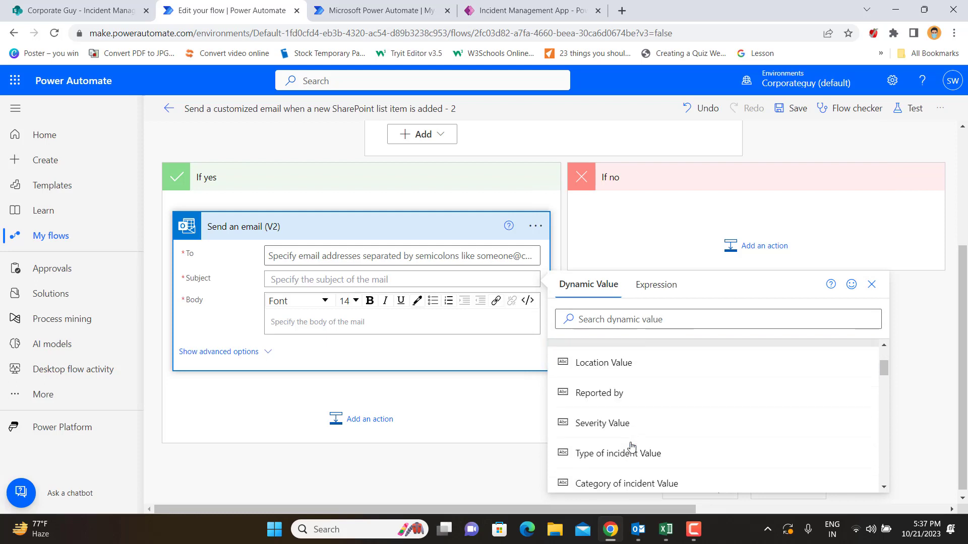
{"action": "scroll", "coordinate": [622, 433], "scroll_direction": "up", "scroll_amount": 2}
{"action": "left_click", "coordinate": [612, 414]}
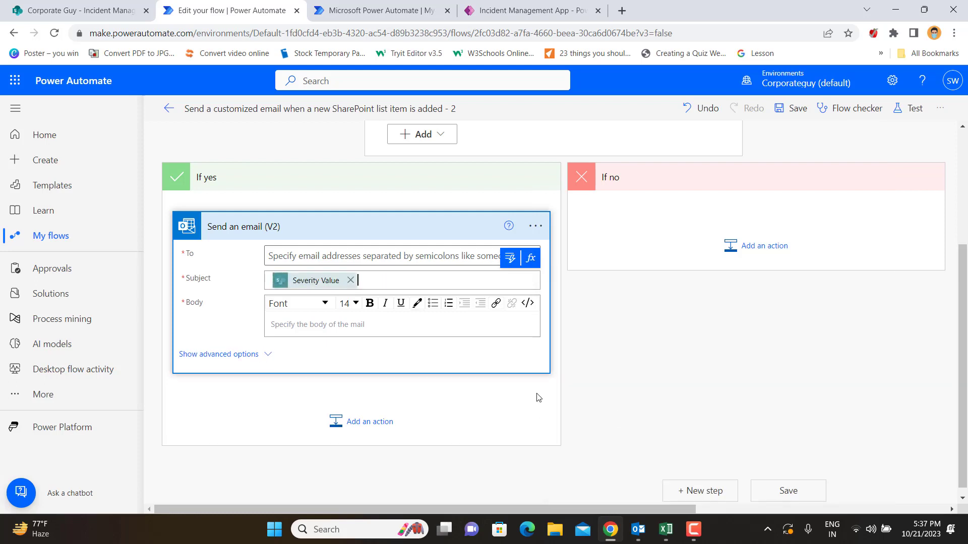
{"action": "type", "text": "_"}
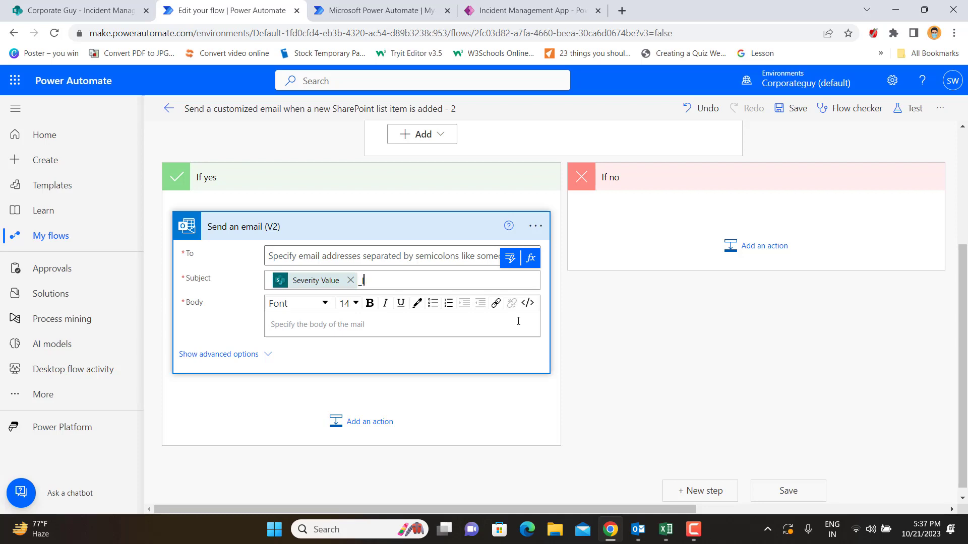
{"action": "type", "text": "Incident Reported on"}
Step: Append the dynamic "Date of incident" value to the end of the Level 2 email's subject
{"action": "left_click", "coordinate": [510, 260]}
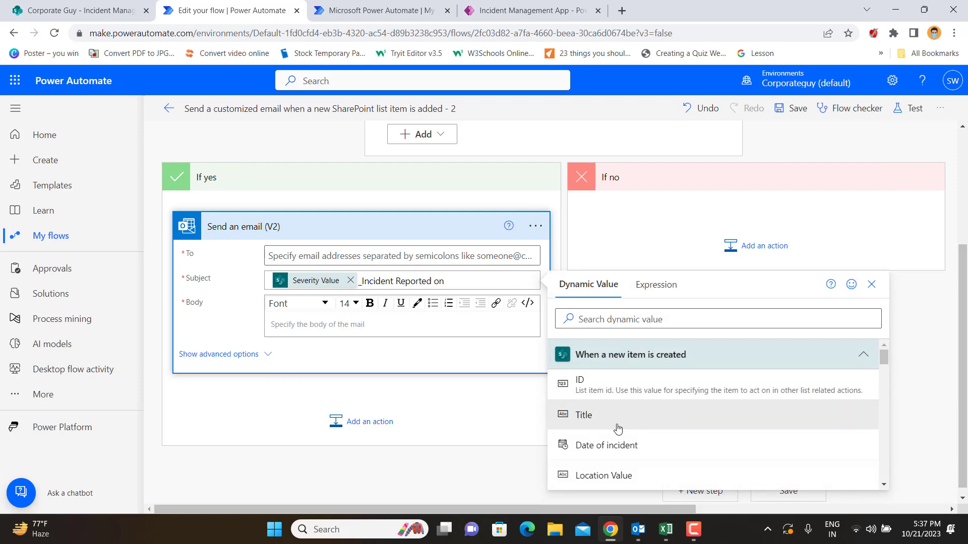
{"action": "scroll", "coordinate": [617, 434], "scroll_direction": "down", "scroll_amount": 1}
{"action": "scroll", "coordinate": [615, 434], "scroll_direction": "down", "scroll_amount": 1}
{"action": "scroll", "coordinate": [615, 416], "scroll_direction": "down", "scroll_amount": 2}
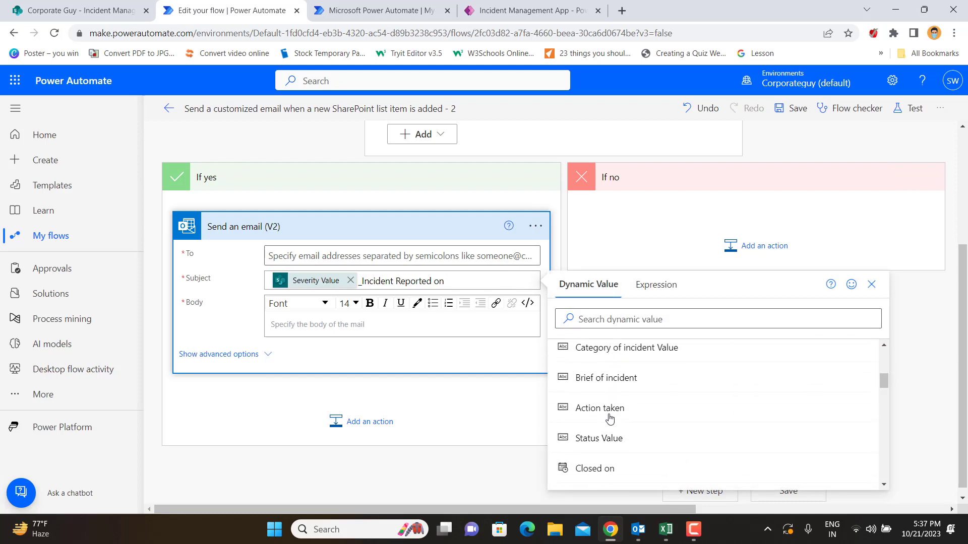
{"action": "scroll", "coordinate": [603, 432], "scroll_direction": "down", "scroll_amount": 5}
{"action": "left_click", "coordinate": [595, 324]}
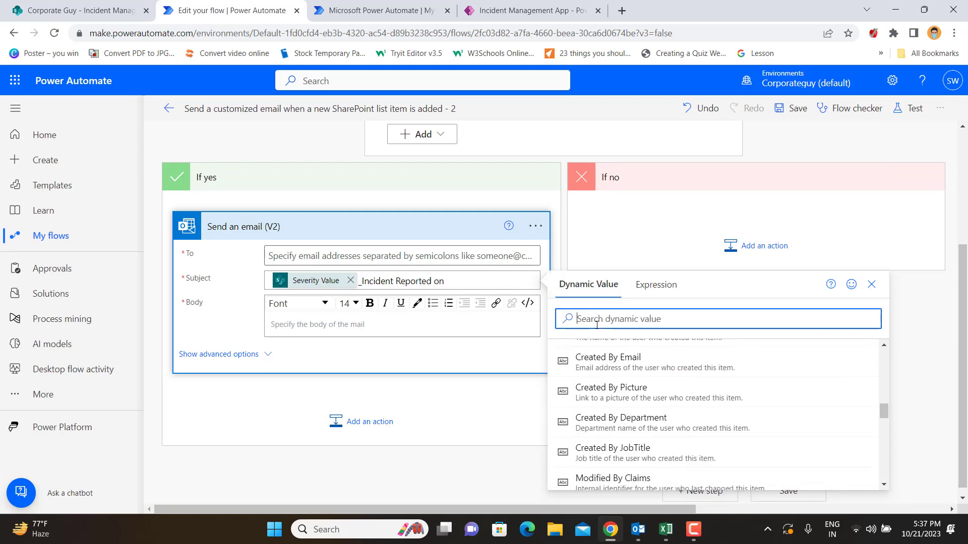
{"action": "type", "text": "date"}
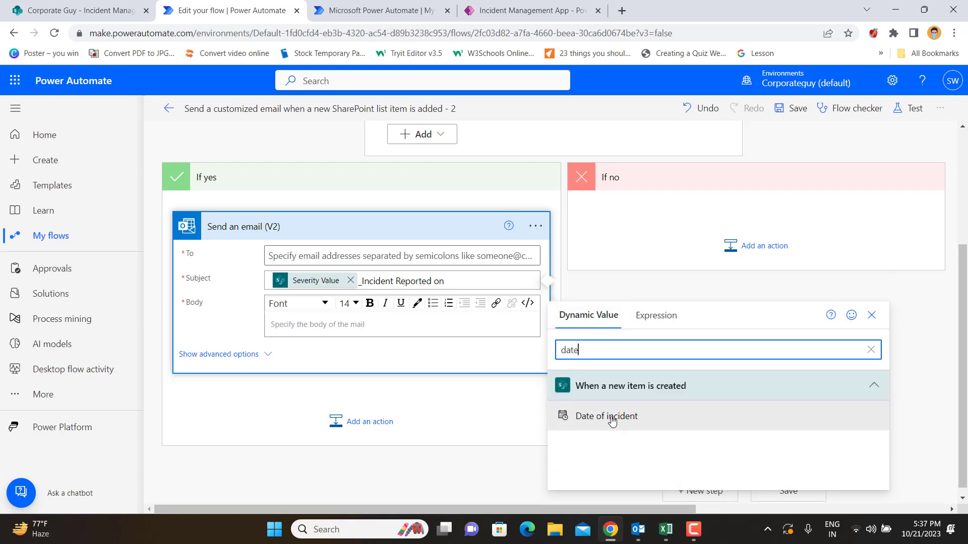
{"action": "left_click", "coordinate": [612, 418]}
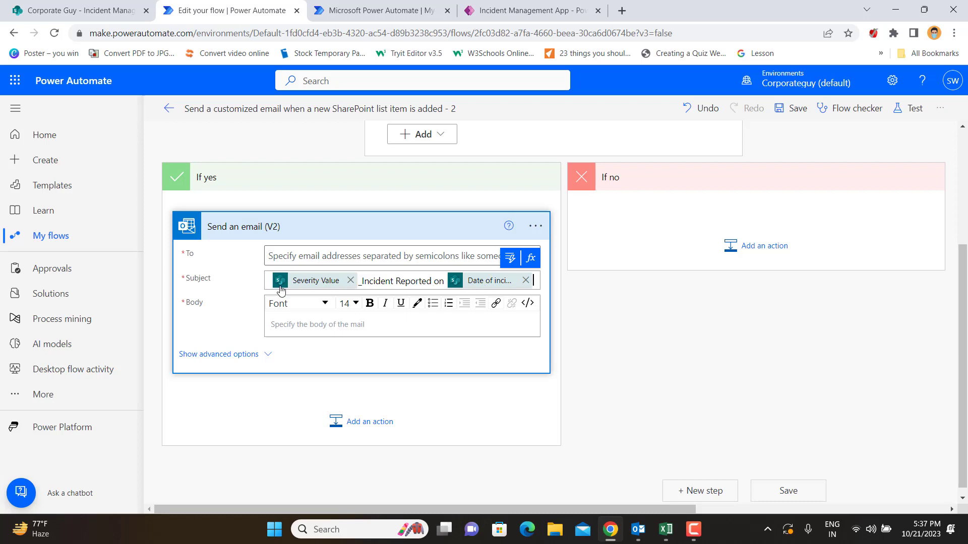
{"action": "key", "text": "ctrl+a"}
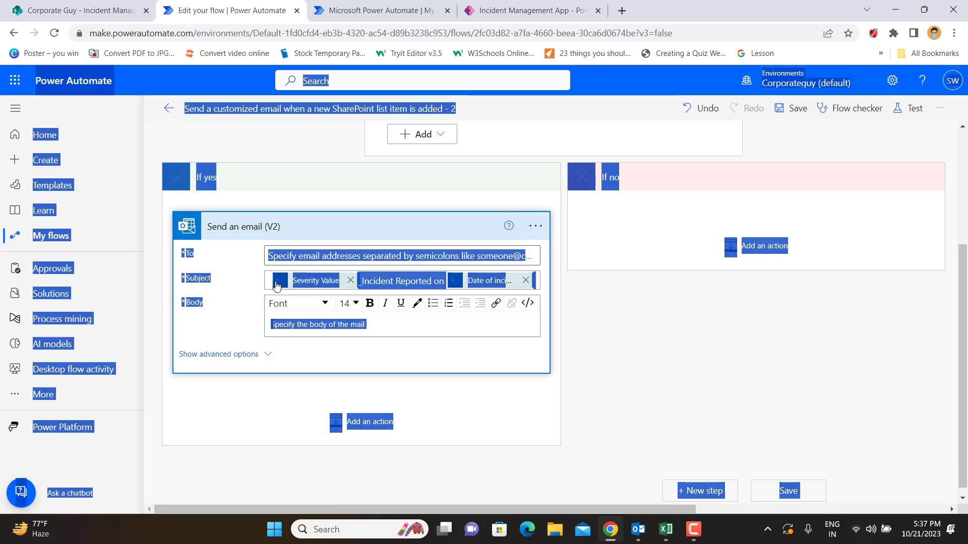
{"action": "left_click", "coordinate": [270, 280]}
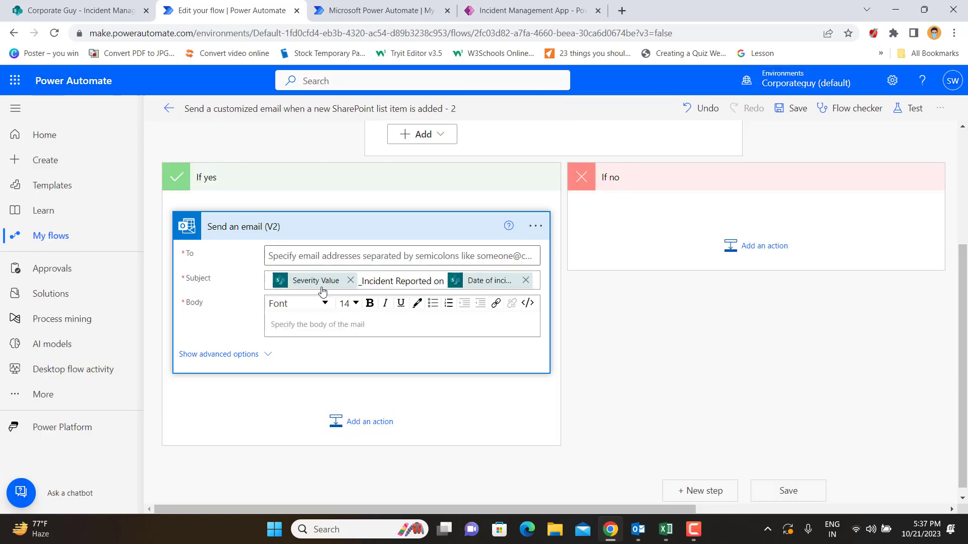
Step: Start the Level 2 email's body with the greeting "HI," and a new line reading "A new" followed by the dynamic Severity Value
{"action": "left_click", "coordinate": [313, 325]}
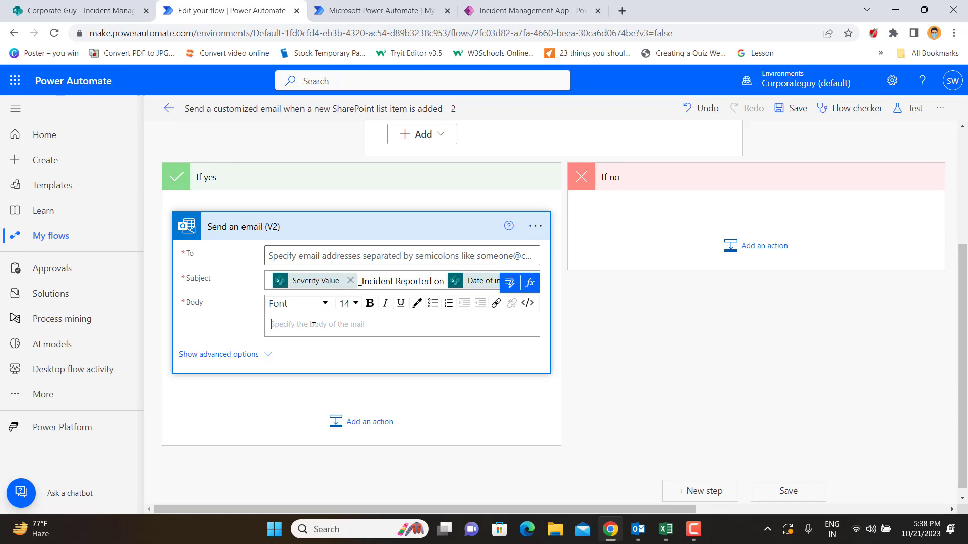
{"action": "type", "text": "Hi,"}
{"action": "key", "text": "Return"}
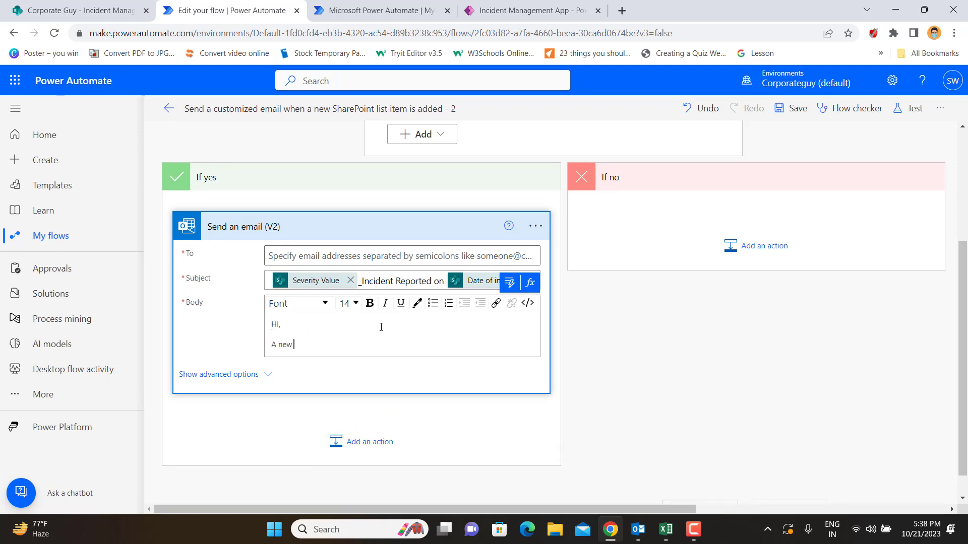
{"action": "left_click", "coordinate": [506, 287]}
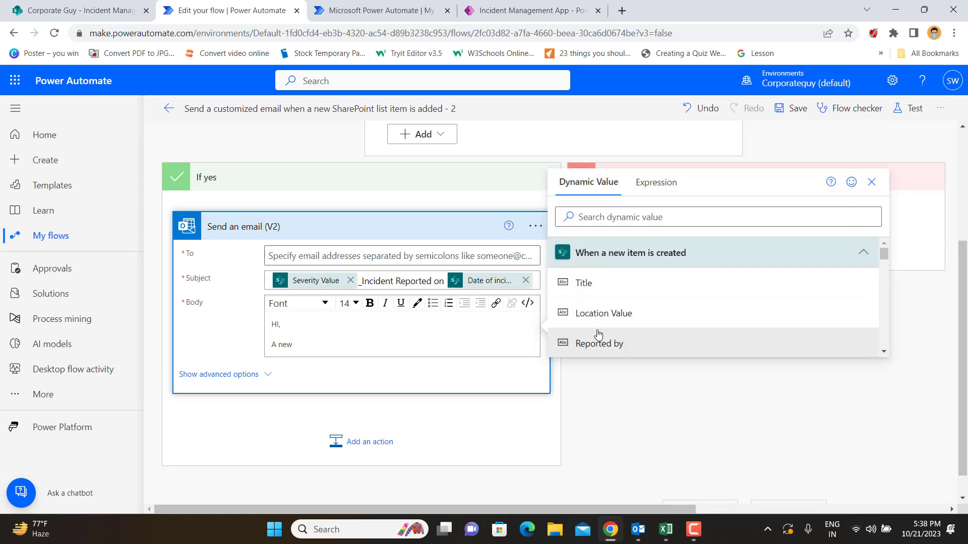
{"action": "scroll", "coordinate": [594, 322], "scroll_direction": "down", "scroll_amount": 3}
{"action": "left_click", "coordinate": [605, 250]}
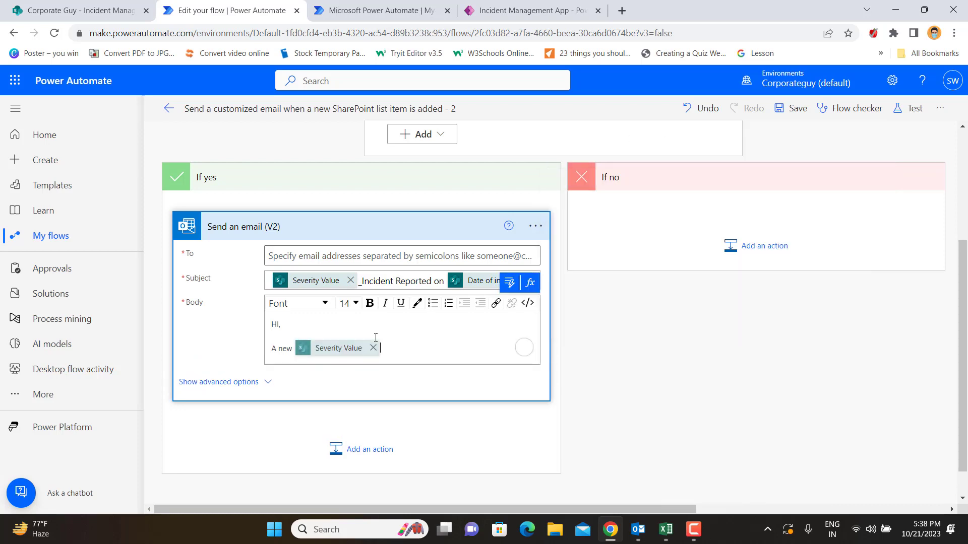
Step: Continue the body sentence with "incident has been reported on" followed by the dynamic "Date of incident" value
{"action": "type", "text": "incid"}
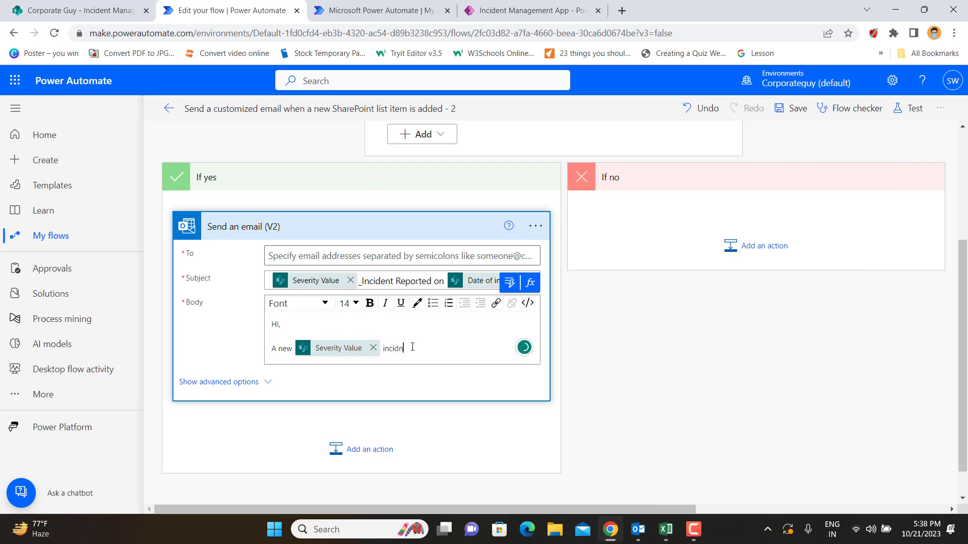
{"action": "type", "text": "ent has been reported on"}
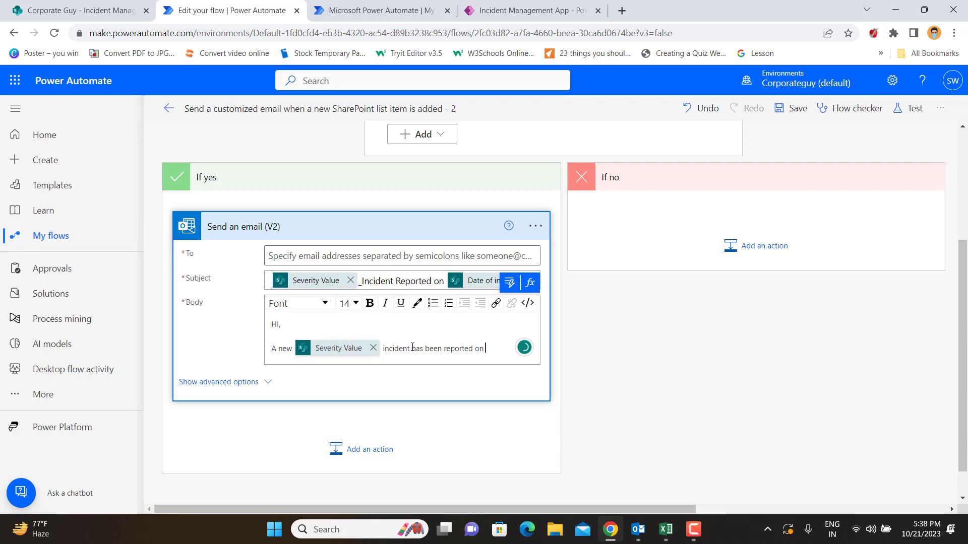
{"action": "left_click", "coordinate": [510, 283]}
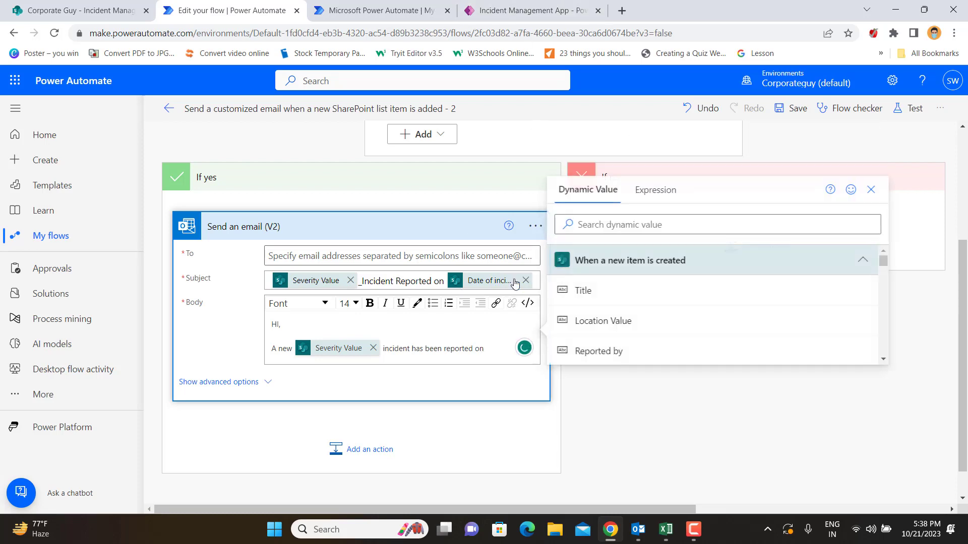
{"action": "left_click", "coordinate": [594, 224]}
{"action": "type", "text": "date"}
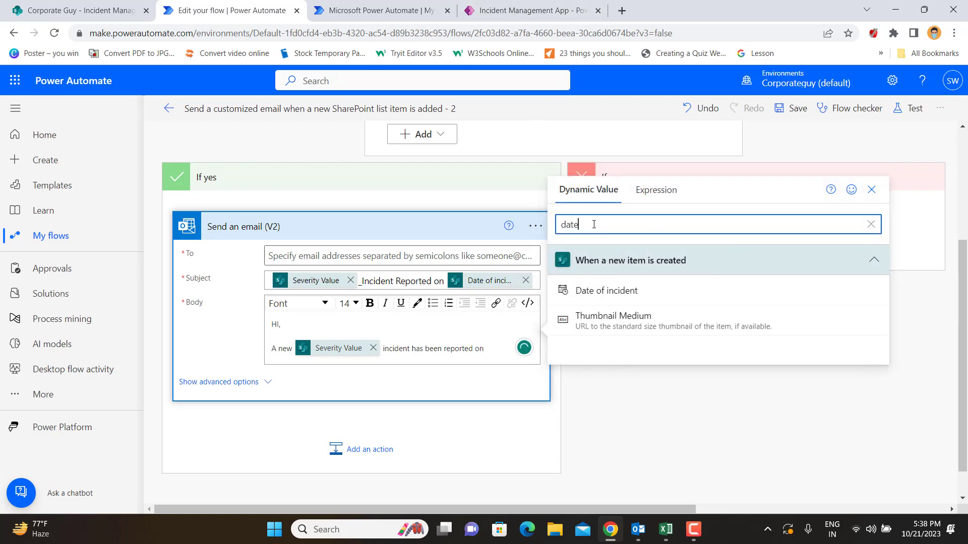
{"action": "left_click", "coordinate": [609, 297]}
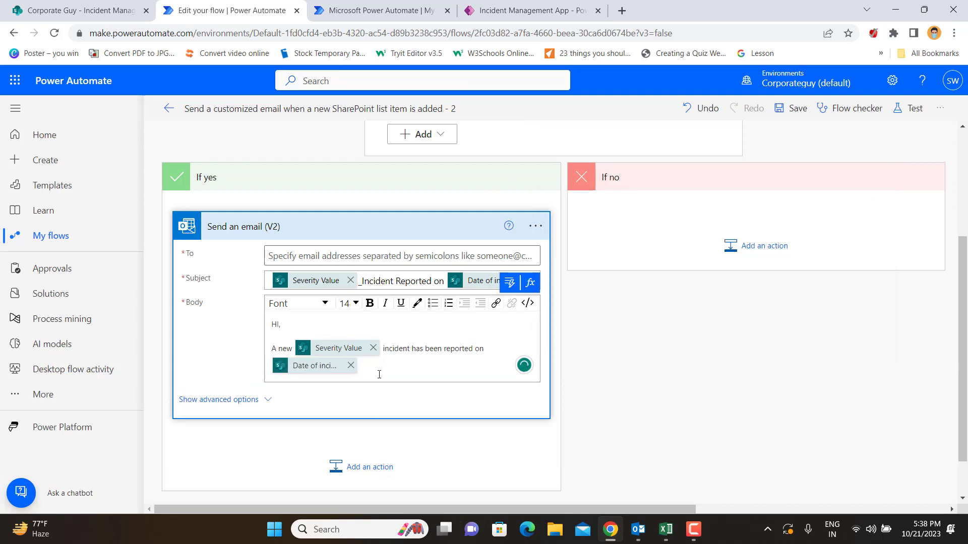
Step: End the opening sentence with a period and add the line "Details are as follows:" beneath it
{"action": "type", "text": "."}
{"action": "key", "text": "Return"}
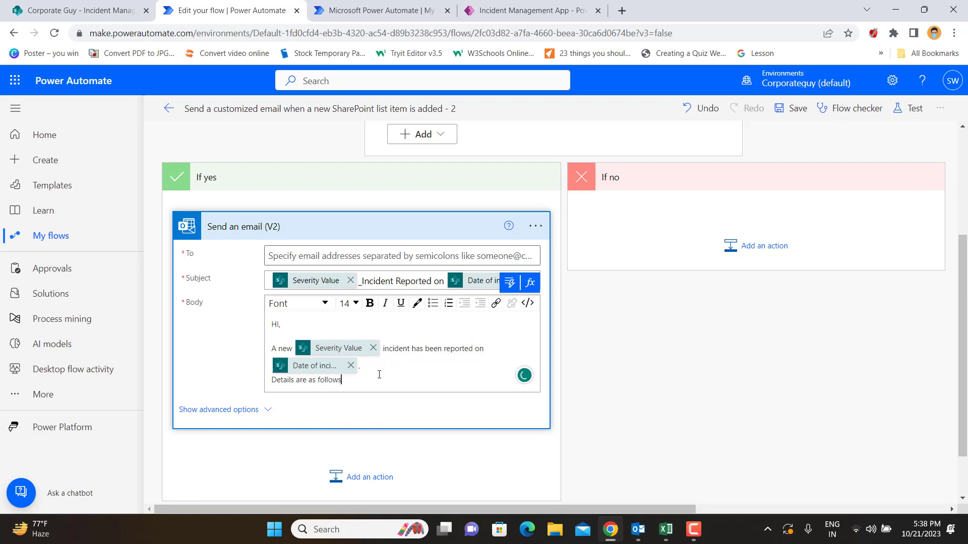
{"action": "type", "text": ":"}
{"action": "key", "text": "Return"}
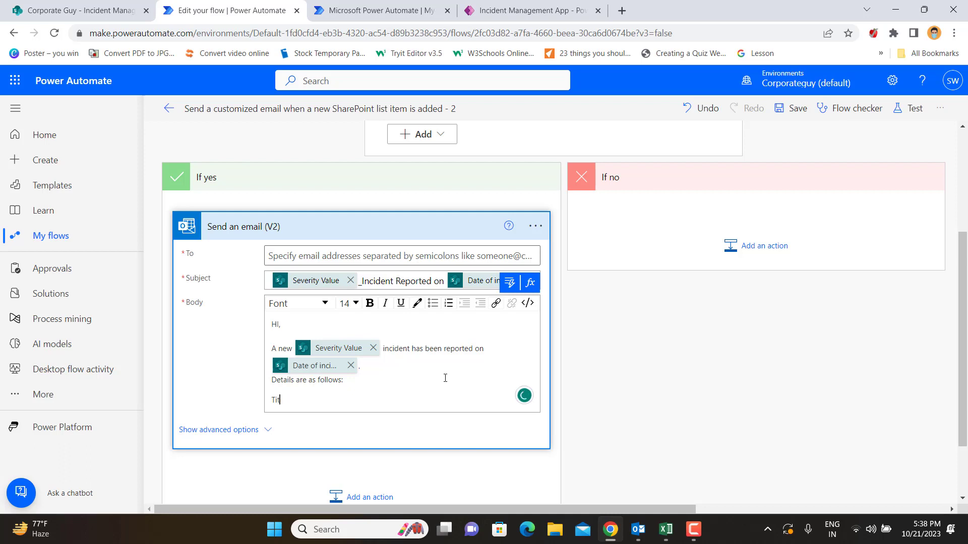
Step: List the labels "Title:", "Brief:", "Severity:", "Type:", "Category:" and "Status:" on separate lines in the email body
{"action": "type", "text": "Title:"}
{"action": "key", "text": "Return"}
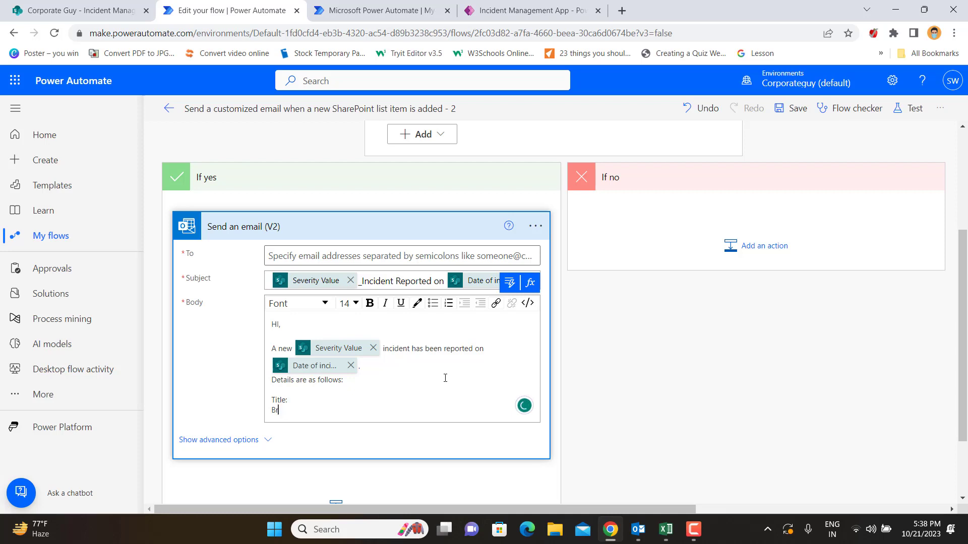
{"action": "type", "text": "Brief:"}
{"action": "key", "text": "Return"}
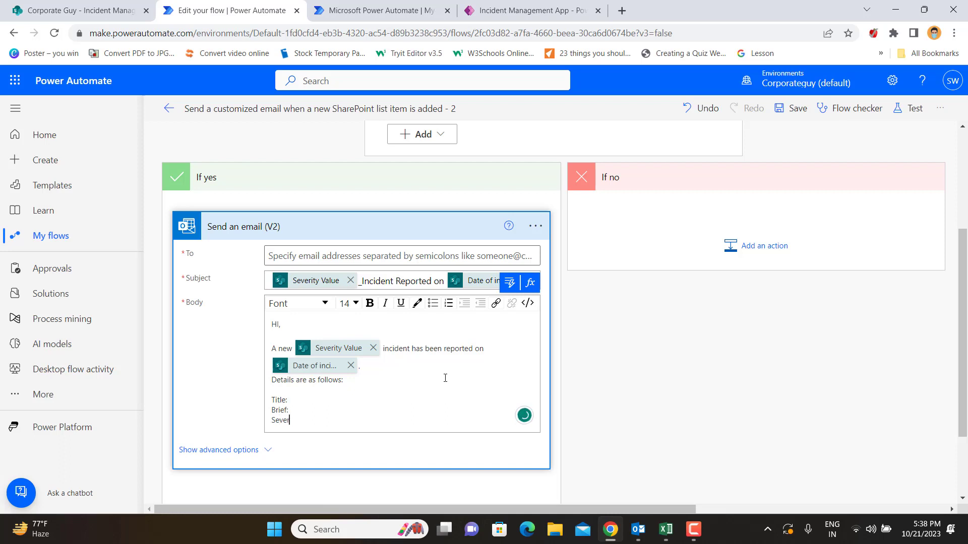
{"action": "type", "text": "Severity:"}
{"action": "key", "text": "Return"}
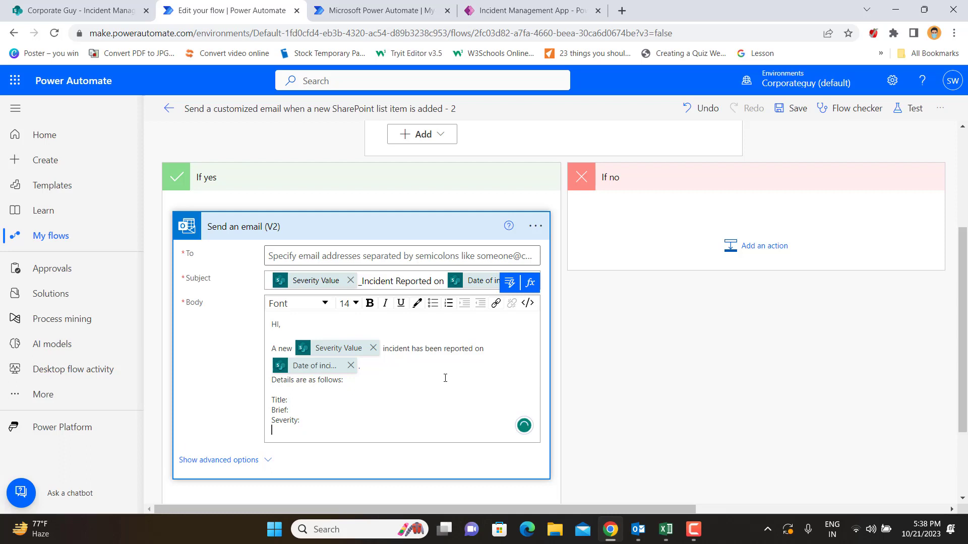
{"action": "type", "text": "Type:"}
{"action": "key", "text": "Return"}
{"action": "type", "text": "C"}
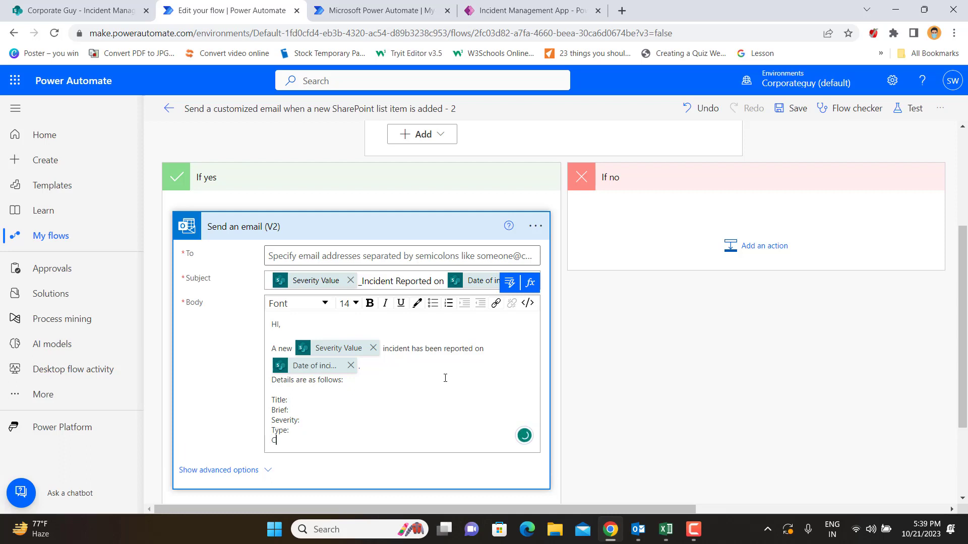
{"action": "type", "text": "ategory:"}
{"action": "key", "text": "Return"}
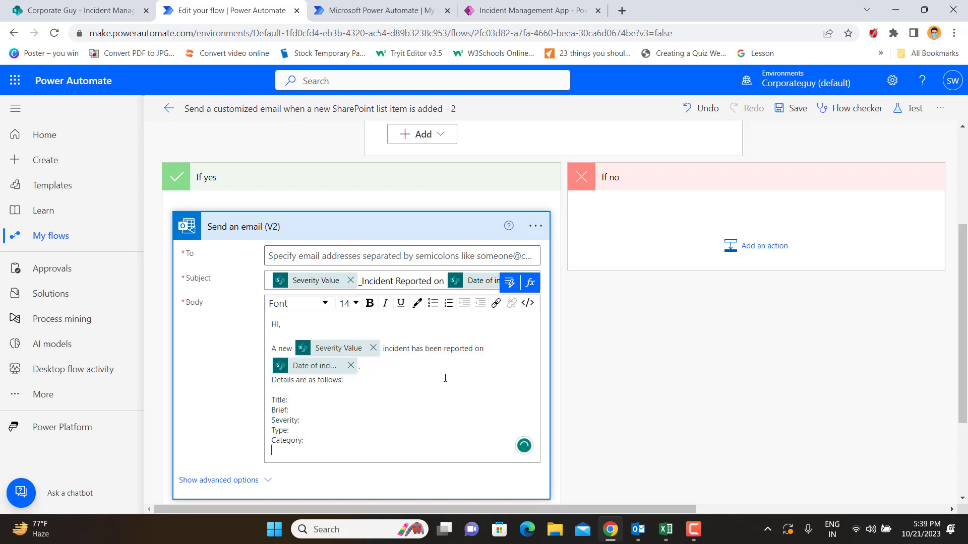
{"action": "type", "text": "Status:"}
{"action": "key", "text": "Return"}
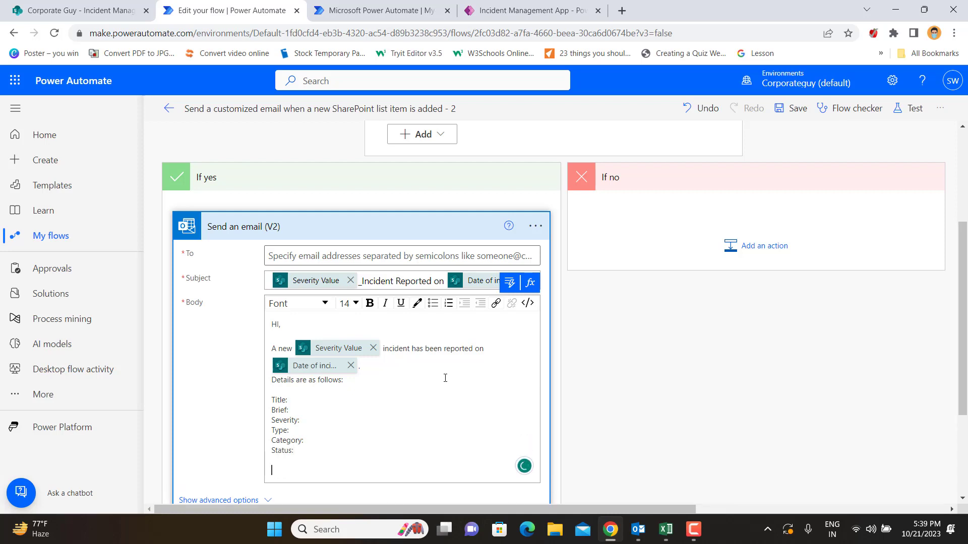
Step: Close the email body with the sign-off "Regards" and "Team Control Room" on separate lines
{"action": "key", "text": "Return"}
{"action": "type", "text": "Regards"}
{"action": "key", "text": "Return"}
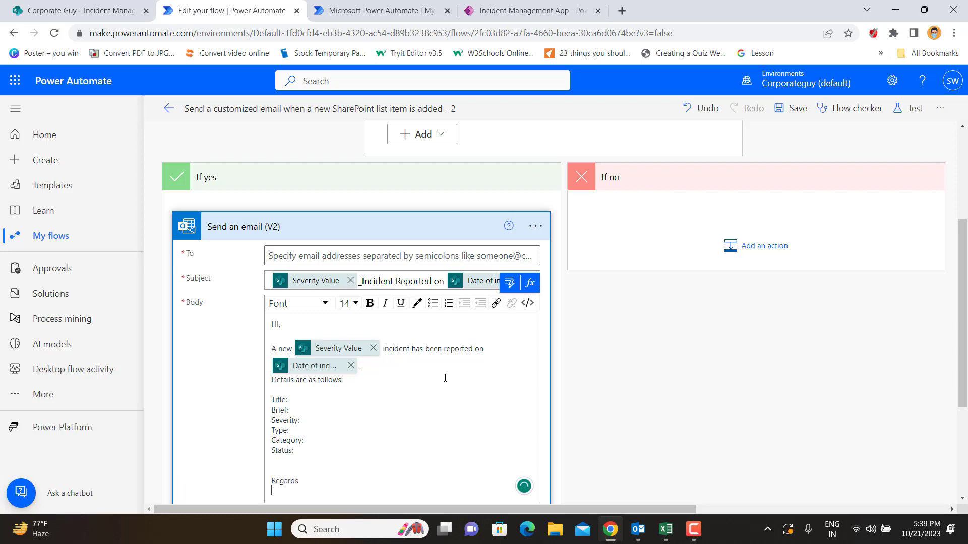
{"action": "type", "text": "Team Control Room"}
{"action": "key", "text": "Return"}
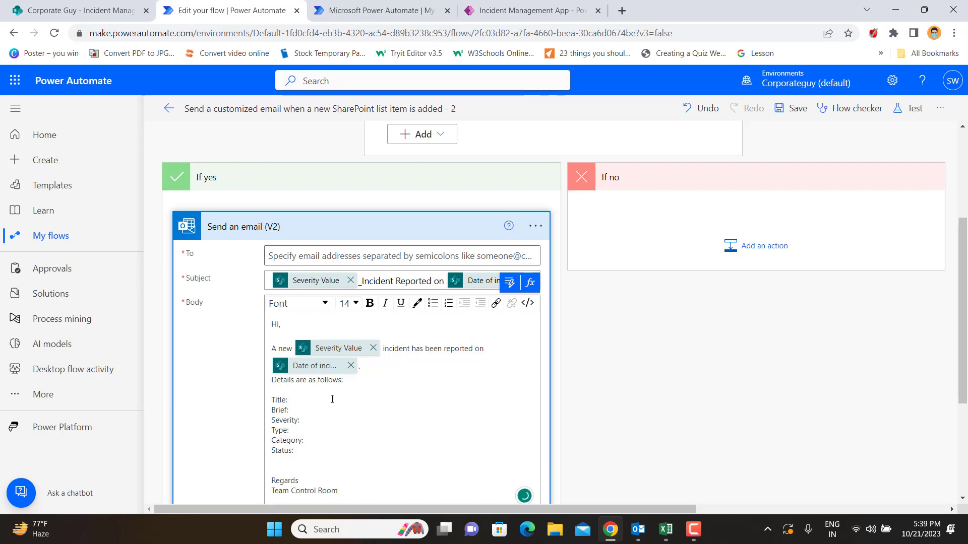
Step: Insert the dynamic Title value after "Title:" and the dynamic "Brief of incident" value after "Brief:" in the email body
{"action": "left_click", "coordinate": [509, 285]}
{"action": "left_click", "coordinate": [596, 174]}
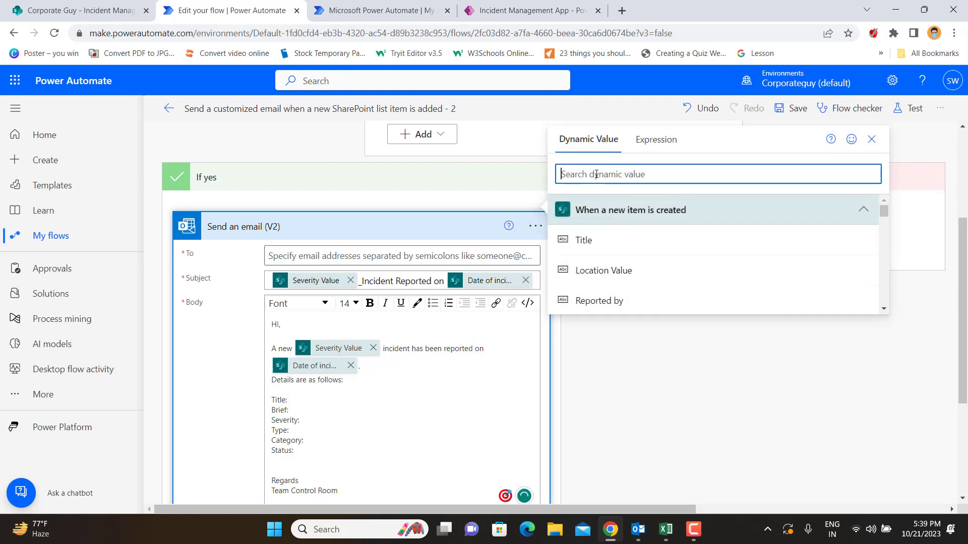
{"action": "type", "text": "title"}
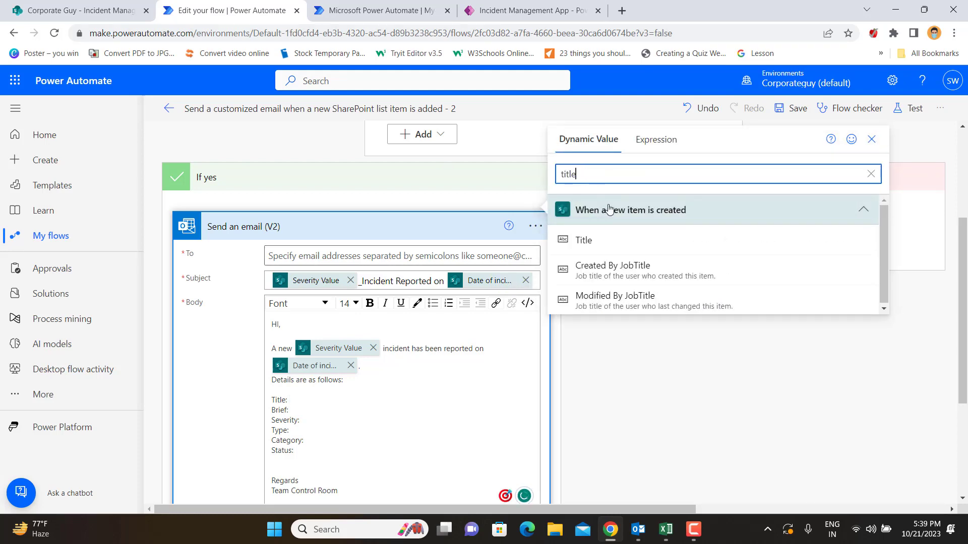
{"action": "left_click", "coordinate": [611, 248]}
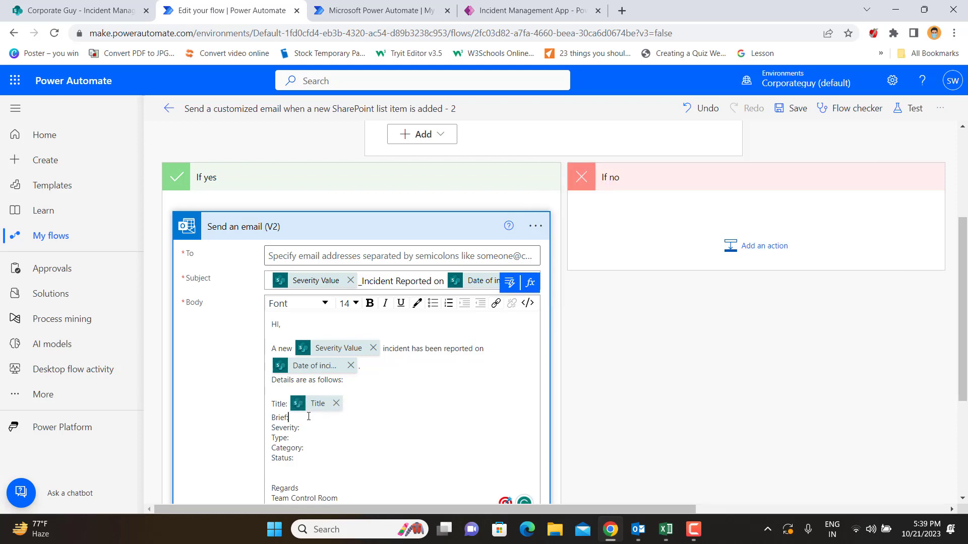
{"action": "left_click", "coordinate": [509, 282]}
{"action": "left_click", "coordinate": [598, 175]}
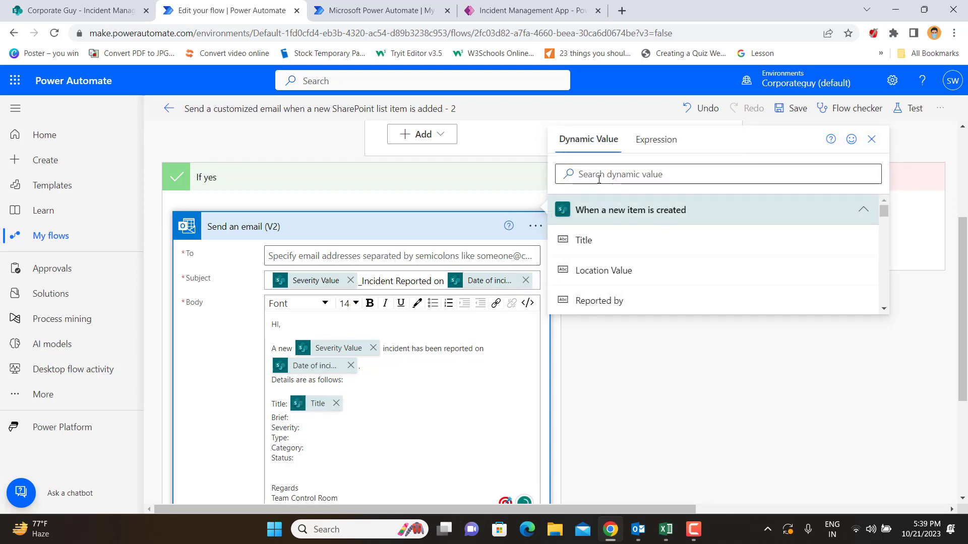
{"action": "type", "text": "brief"}
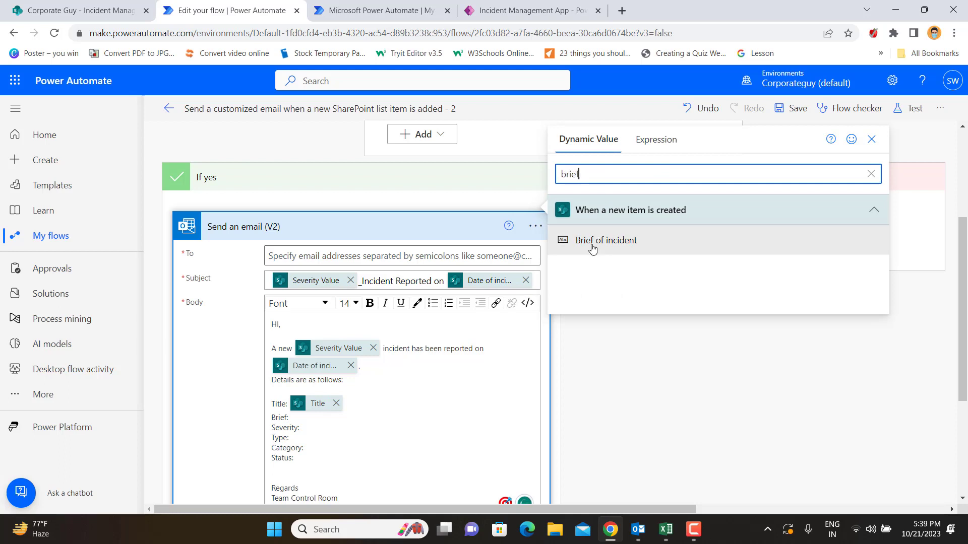
{"action": "key", "text": "Return"}
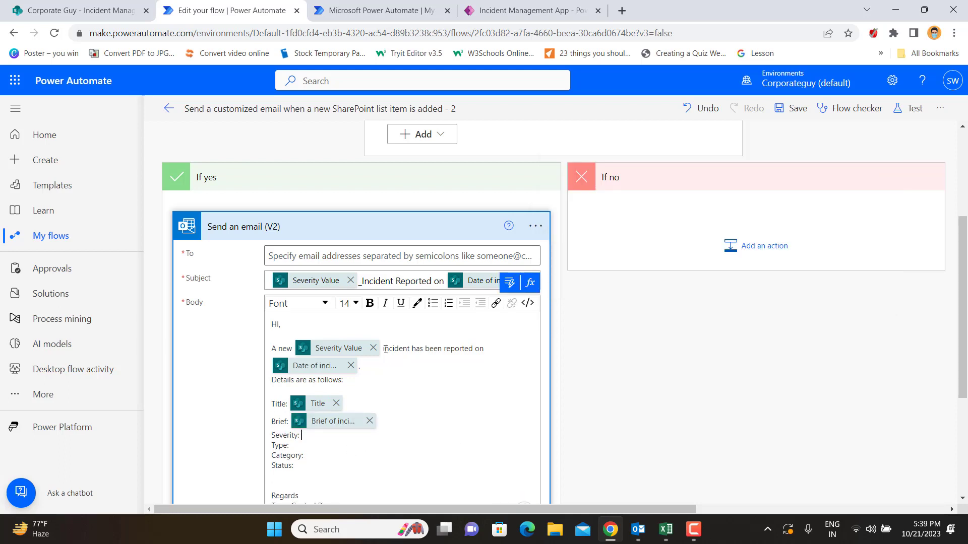
Step: Insert the dynamic Severity Value after "Severity:" and the dynamic type of incident value after "Type:" in the email body
{"action": "left_click", "coordinate": [510, 282]}
{"action": "left_click", "coordinate": [598, 175]}
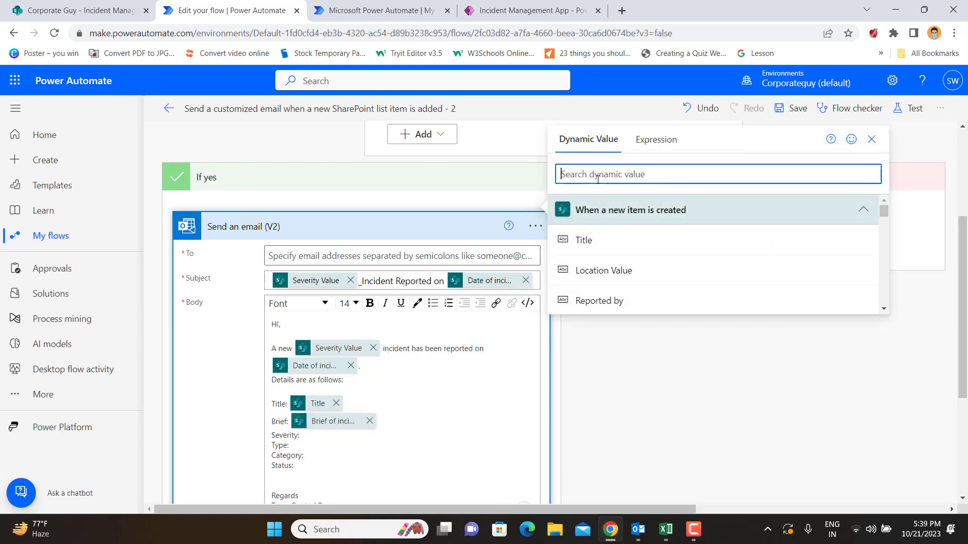
{"action": "type", "text": "sever"}
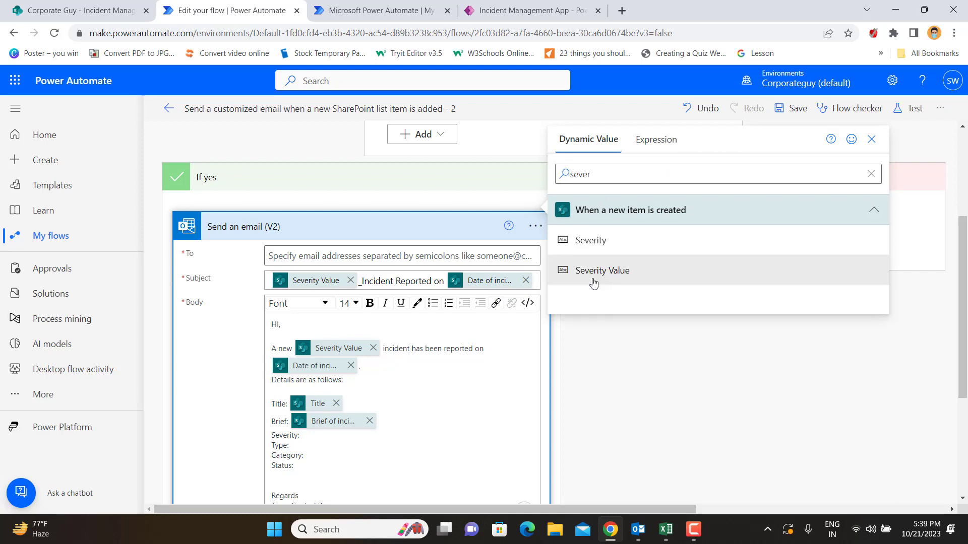
{"action": "left_click", "coordinate": [593, 275]}
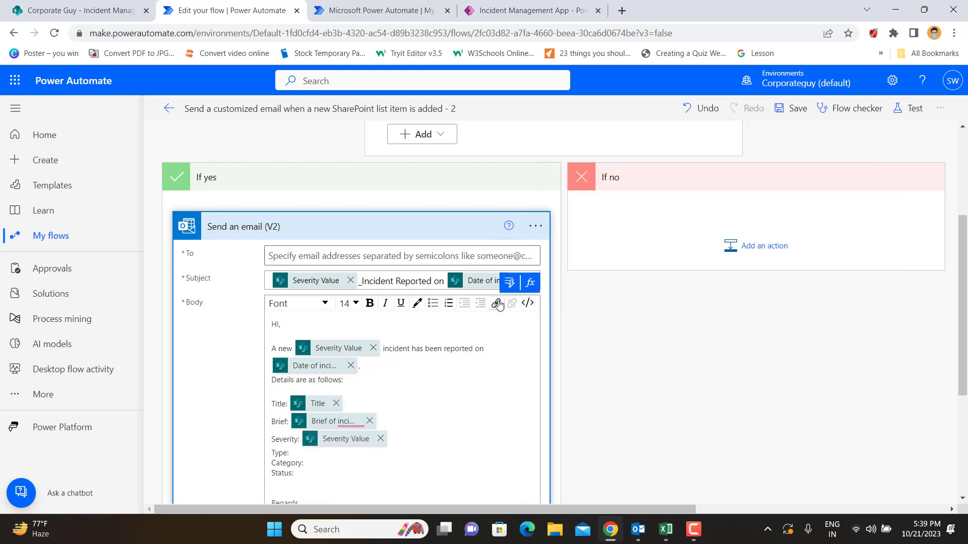
{"action": "left_click", "coordinate": [510, 282]}
{"action": "left_click", "coordinate": [596, 175]}
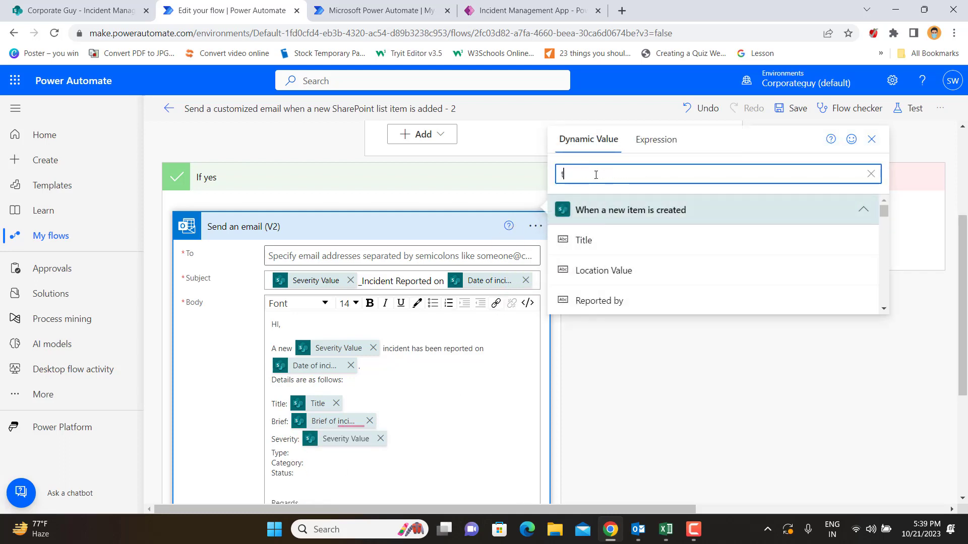
{"action": "type", "text": "typ"}
{"action": "left_click", "coordinate": [602, 272]}
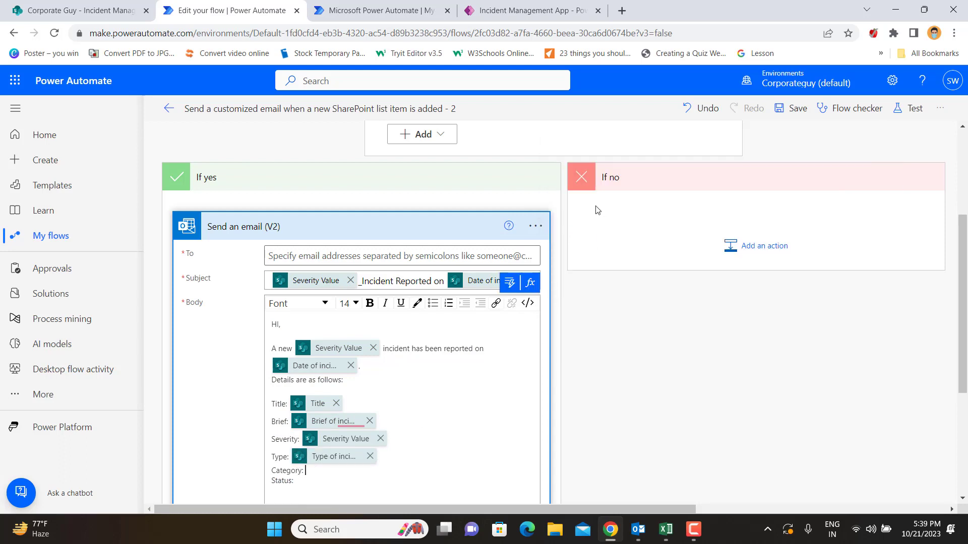
Step: Insert the dynamic "Category of incident Value" after the "Category:" label in the email body
{"action": "left_click", "coordinate": [509, 283]}
{"action": "left_click", "coordinate": [611, 173]}
{"action": "type", "text": "c"}
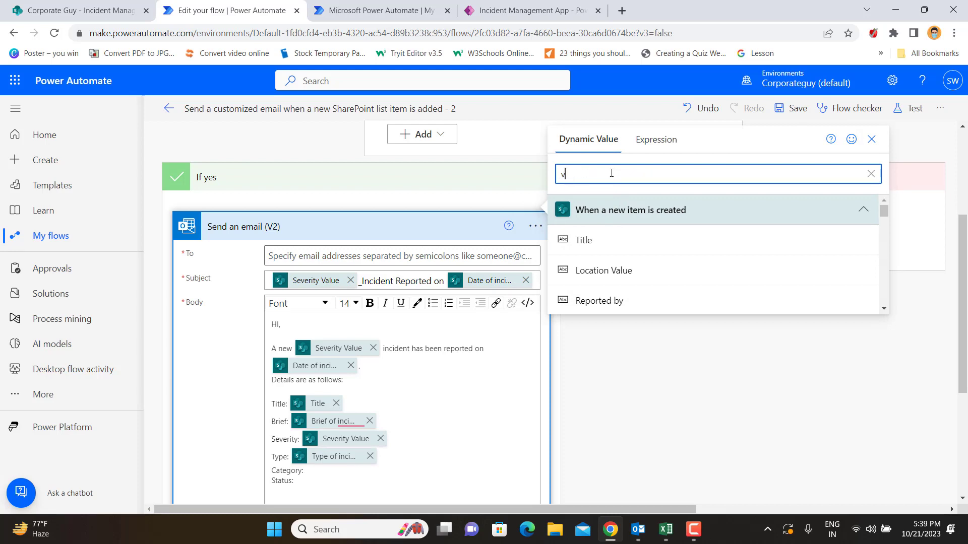
{"action": "key", "text": "BackSpace"}
{"action": "type", "text": "categ"}
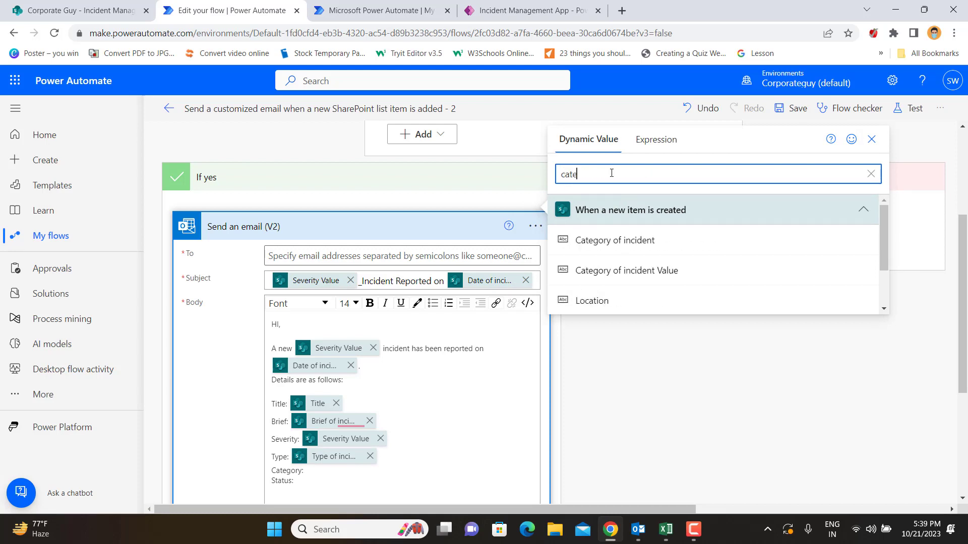
{"action": "left_click", "coordinate": [630, 272]}
{"action": "scroll", "coordinate": [384, 483], "scroll_direction": "down", "scroll_amount": 1}
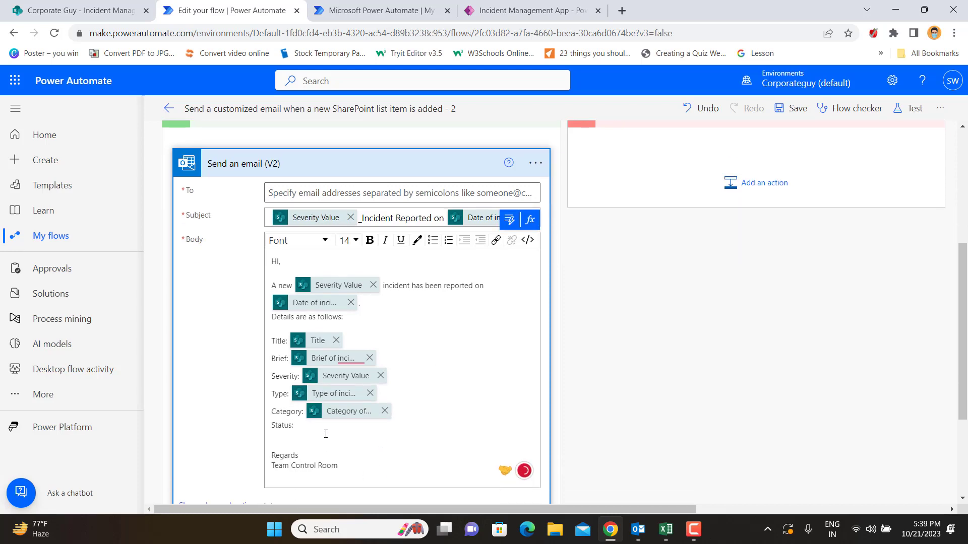
Step: Insert the dynamic Status Value after the "Status:" label in the email body
{"action": "left_click", "coordinate": [512, 224]}
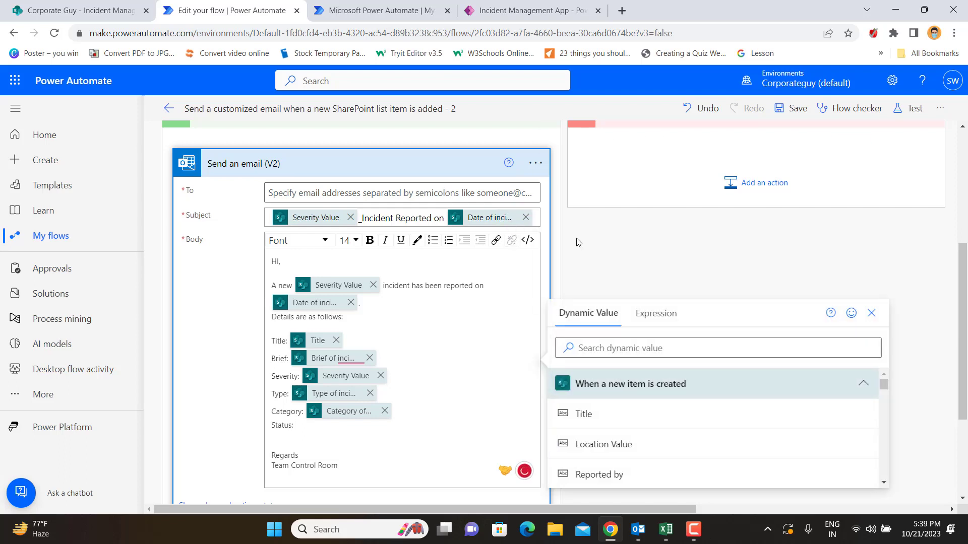
{"action": "left_click", "coordinate": [581, 346]}
{"action": "type", "text": "s: Stat"}
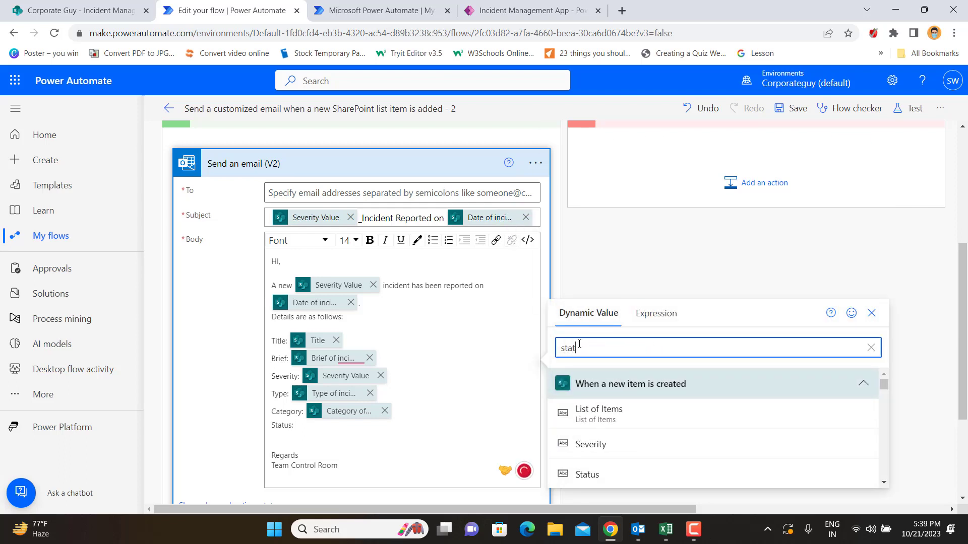
{"action": "left_click", "coordinate": [608, 442]}
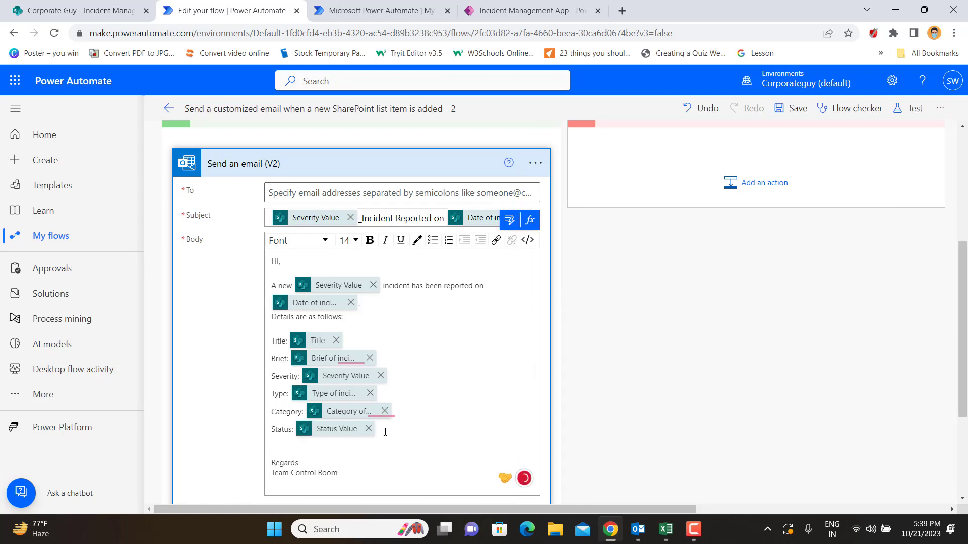
Step: Copy the entire Level 2 email body into the body of the email action under Condition 2's If yes branch
{"action": "left_click_drag", "start_coordinate": [386, 433], "coordinate": [261, 254]}
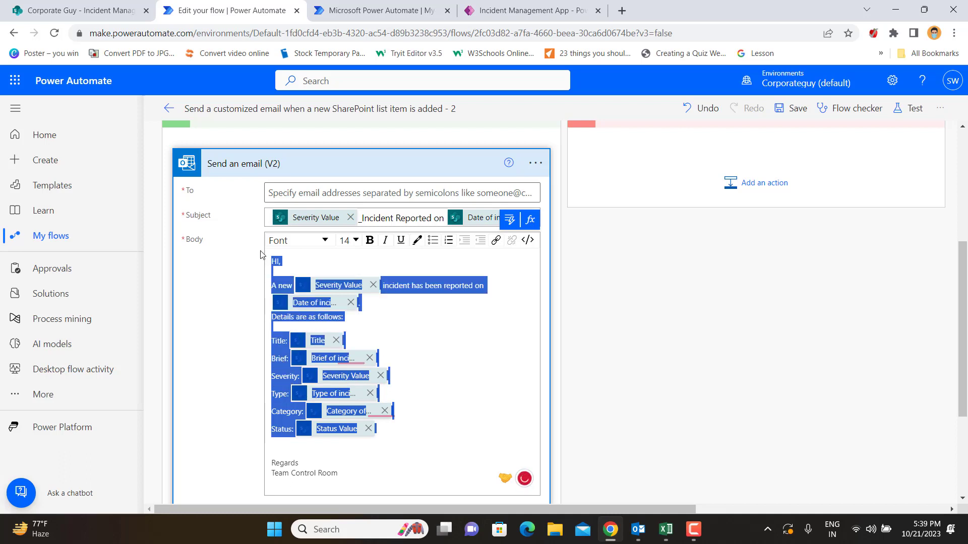
{"action": "left_click_drag", "start_coordinate": [355, 472], "coordinate": [254, 226]}
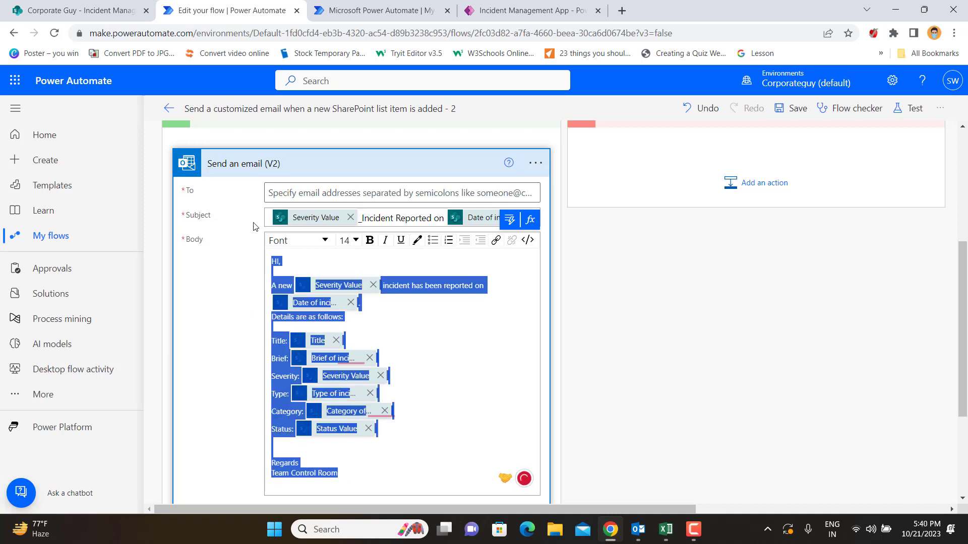
{"action": "left_click", "coordinate": [668, 332]}
{"action": "scroll", "coordinate": [655, 378], "scroll_direction": "up", "scroll_amount": 4}
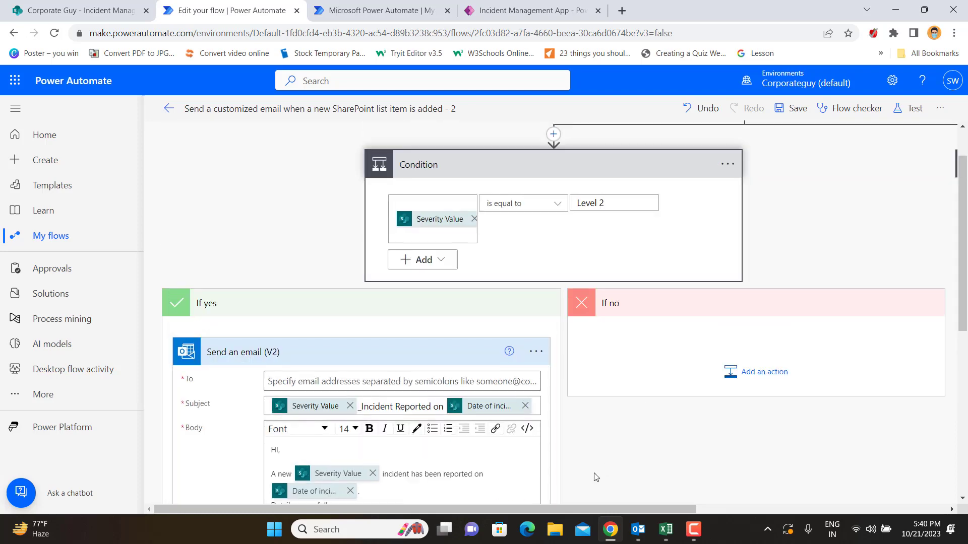
{"action": "left_click_drag", "start_coordinate": [636, 509], "coordinate": [916, 456]}
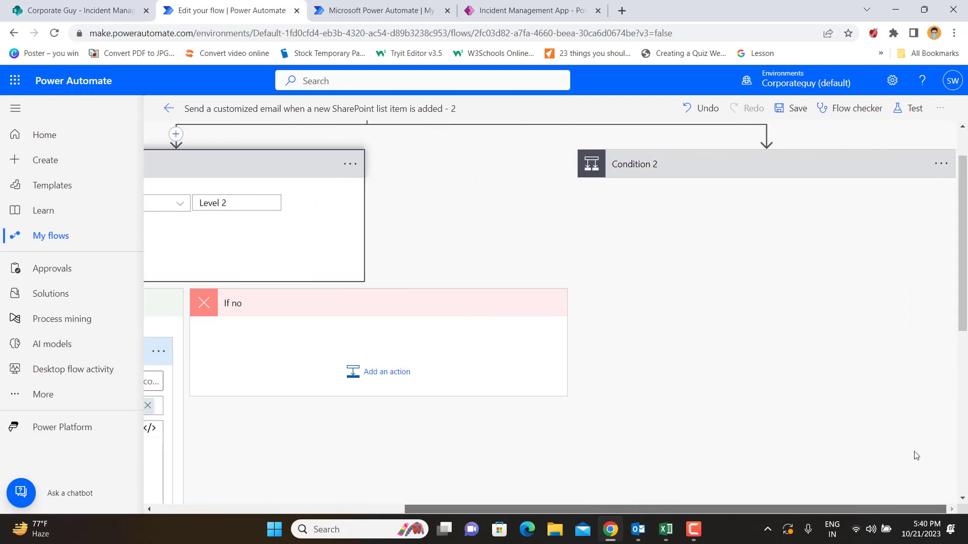
{"action": "left_click", "coordinate": [719, 164]}
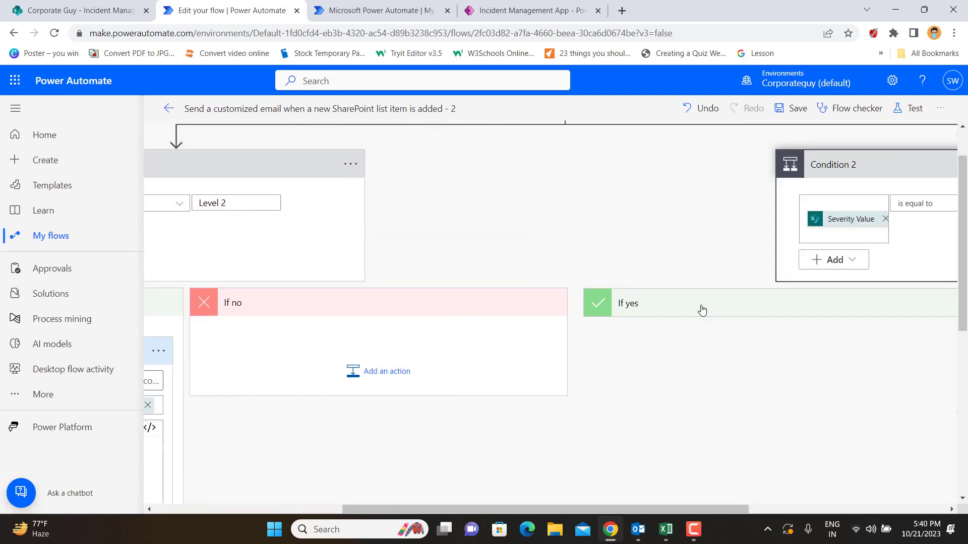
{"action": "left_click", "coordinate": [718, 459]}
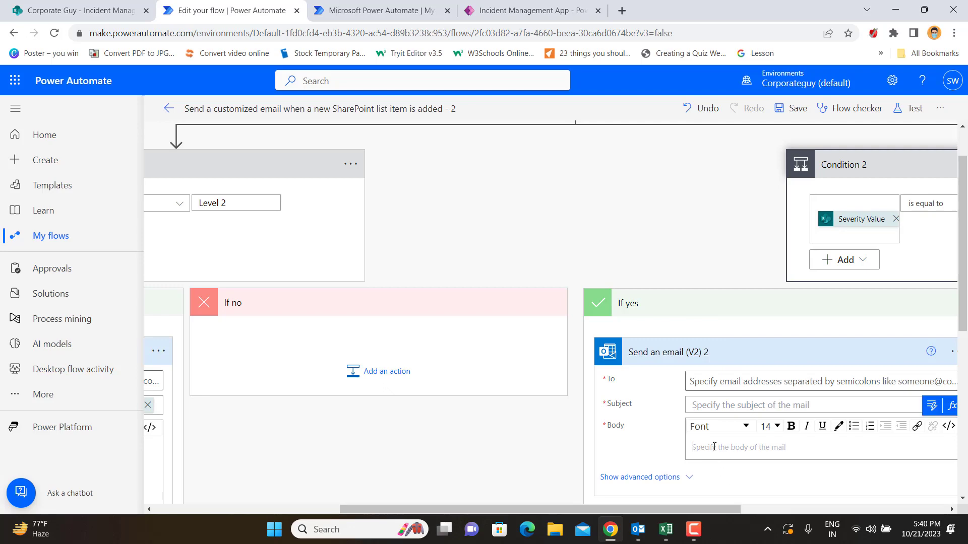
{"action": "key", "text": "ctrl+v"}
{"action": "scroll", "coordinate": [749, 479], "scroll_direction": "down", "scroll_amount": 5}
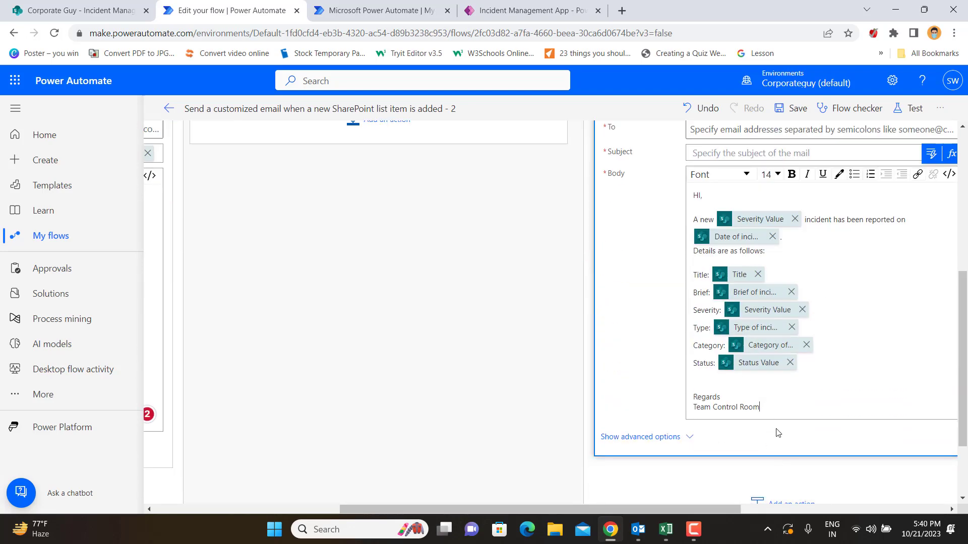
Step: Start the Level 3 email's subject with the dynamic Severity Value followed by "_Incident Reported on"
{"action": "scroll", "coordinate": [701, 363], "scroll_direction": "up", "scroll_amount": 5}
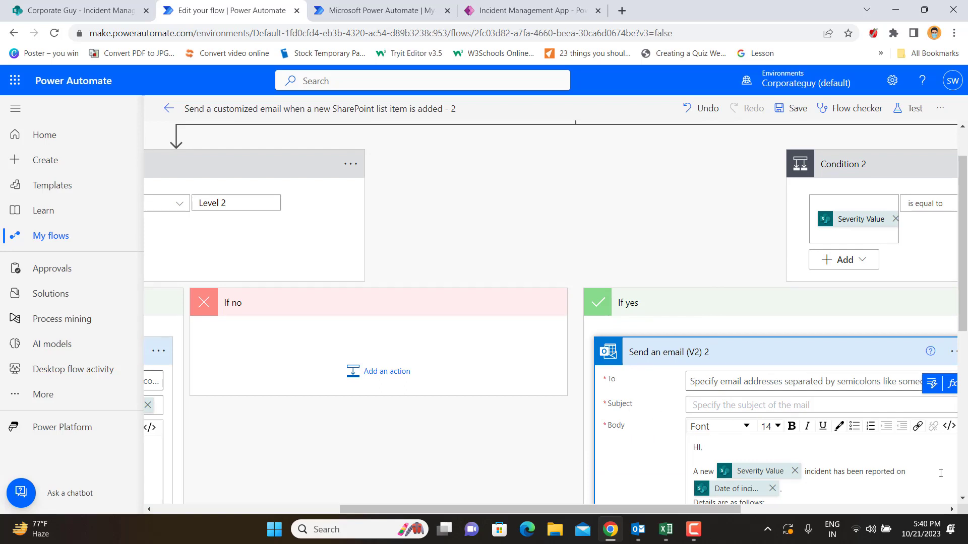
{"action": "left_click", "coordinate": [736, 405]}
{"action": "left_click_drag", "start_coordinate": [646, 512], "coordinate": [777, 512]}
{"action": "left_click", "coordinate": [432, 176]}
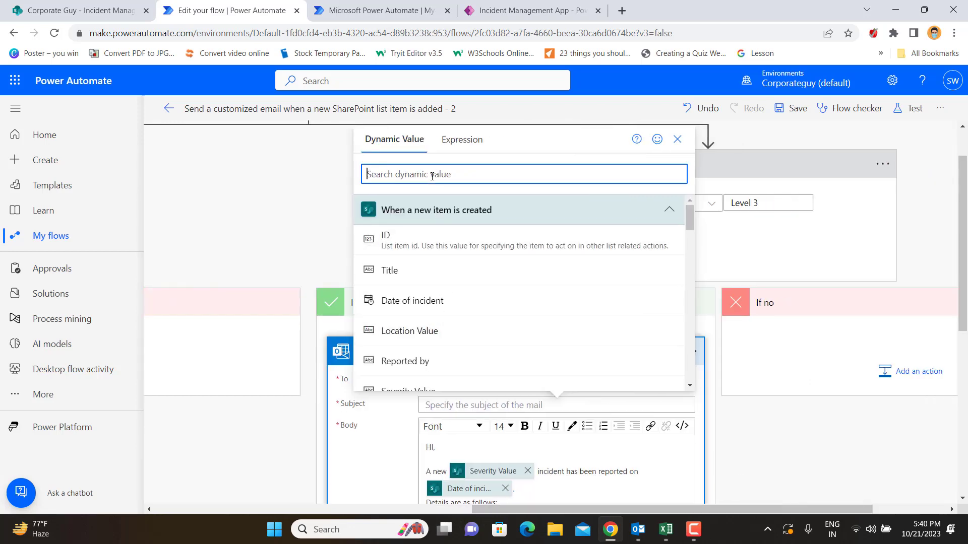
{"action": "type", "text": "sever"}
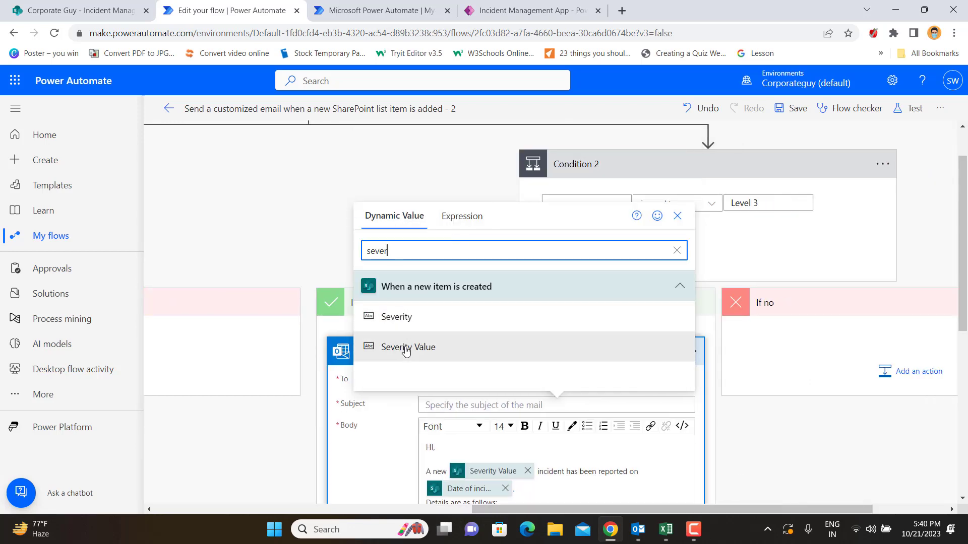
{"action": "left_click", "coordinate": [403, 347]}
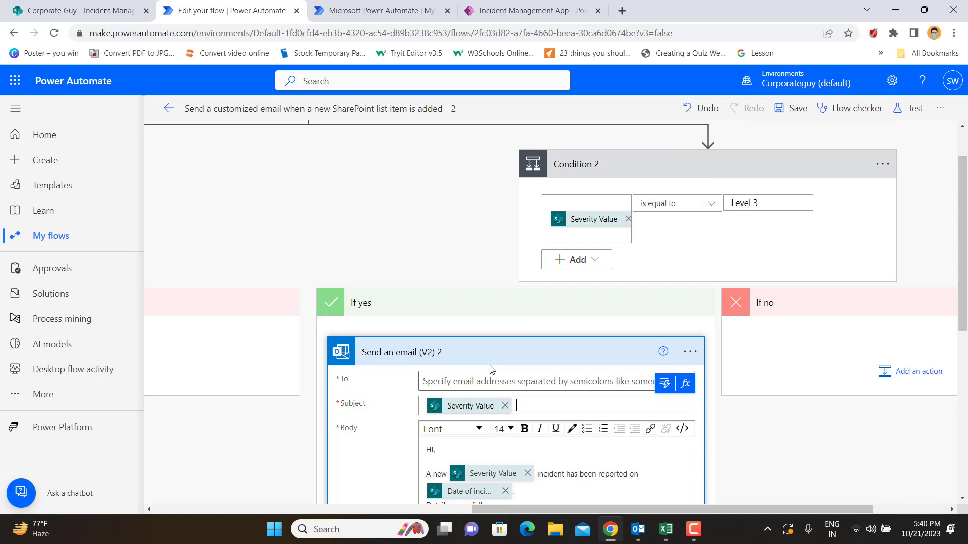
{"action": "type", "text": "_Incident Repor"}
{"action": "type", "text": "ted on"}
Step: Insert the dynamic "Date of incident" value at the end of the Level 3 email's subject
{"action": "left_click", "coordinate": [666, 384]}
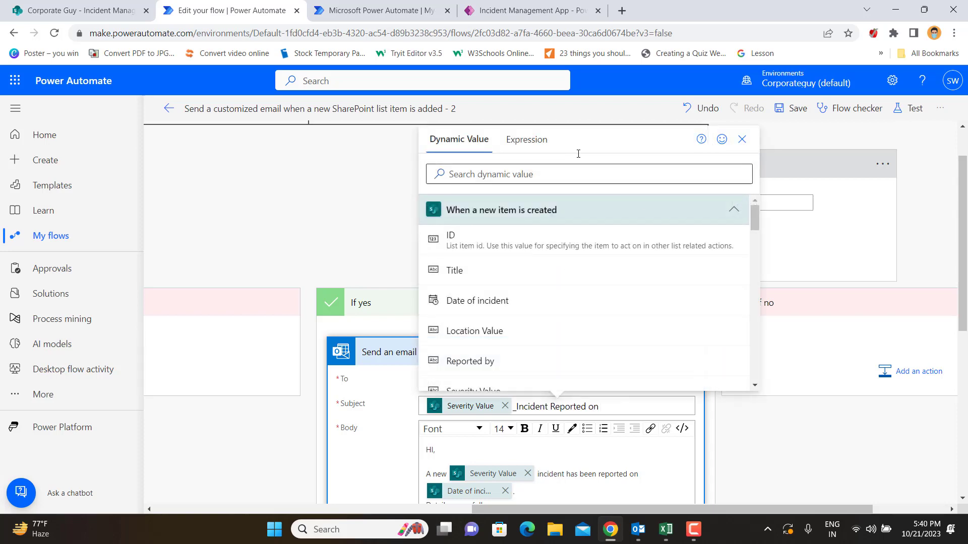
{"action": "left_click", "coordinate": [492, 174]}
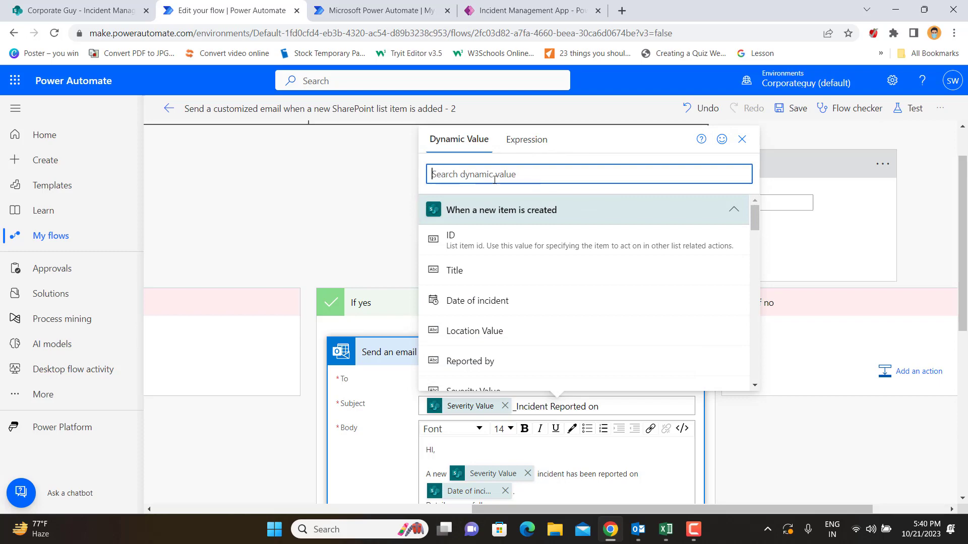
{"action": "type", "text": "date"}
{"action": "left_click", "coordinate": [497, 317]}
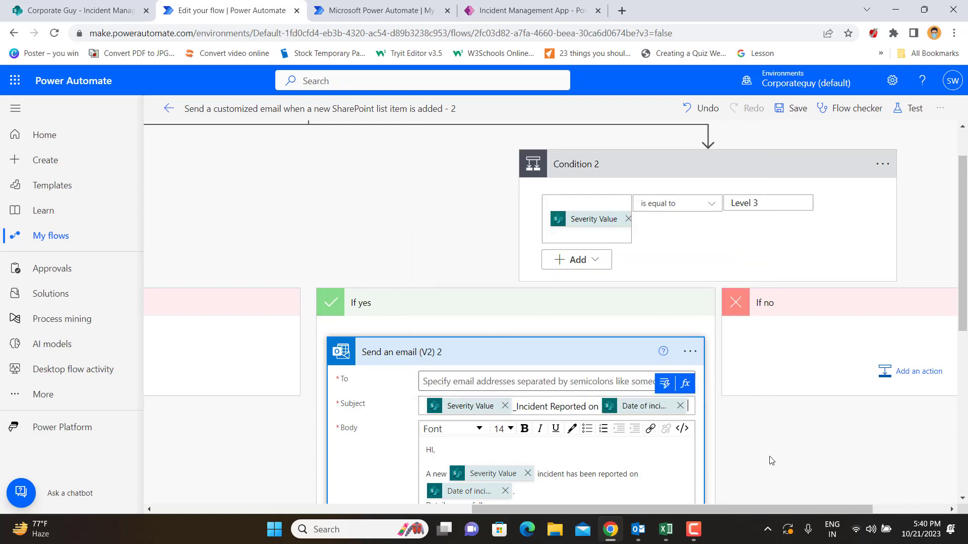
Step: Show the advanced options of the Level 2 email and set its Importance to Normal
{"action": "left_click_drag", "start_coordinate": [619, 510], "coordinate": [259, 503]}
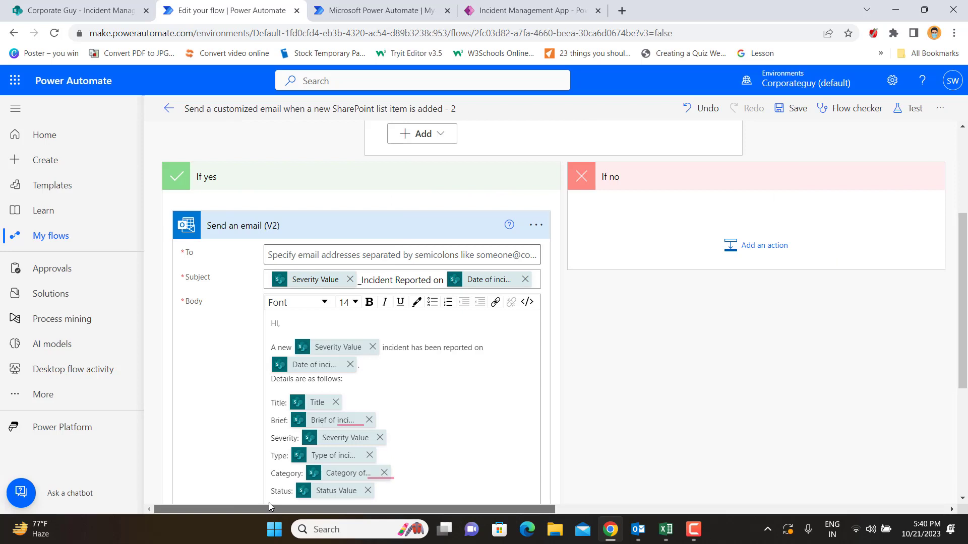
{"action": "left_click", "coordinate": [296, 252]}
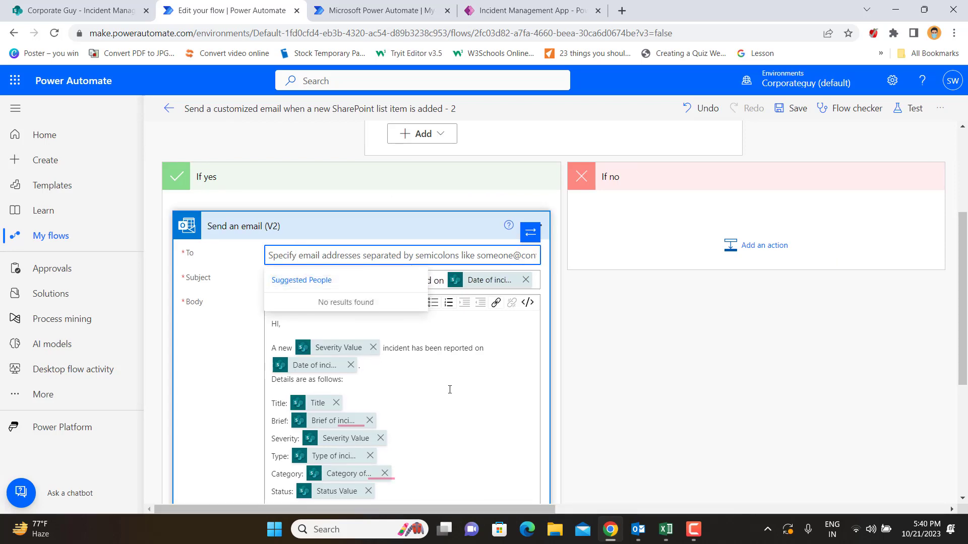
{"action": "scroll", "coordinate": [449, 389], "scroll_direction": "down", "scroll_amount": 5}
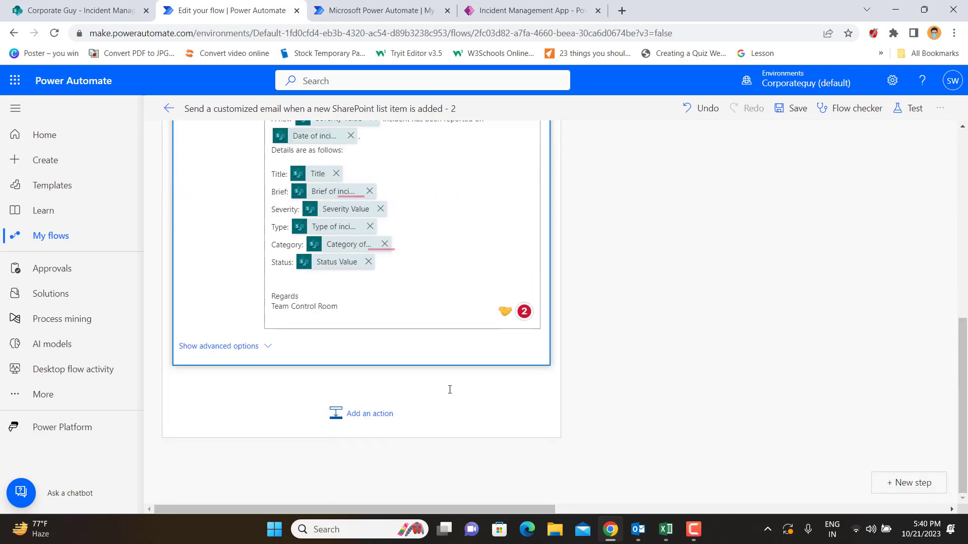
{"action": "left_click", "coordinate": [255, 346]}
{"action": "scroll", "coordinate": [323, 326], "scroll_direction": "down", "scroll_amount": 5}
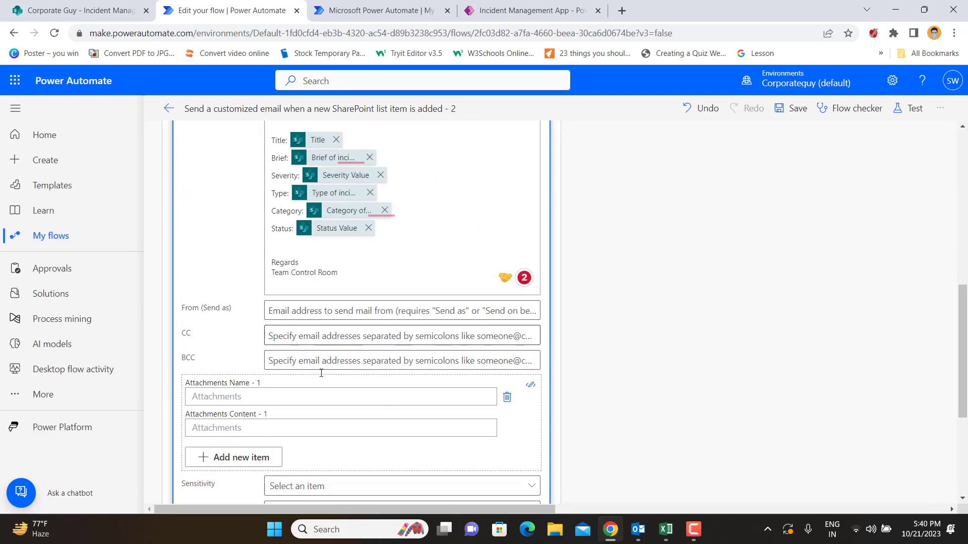
{"action": "left_click", "coordinate": [362, 322]}
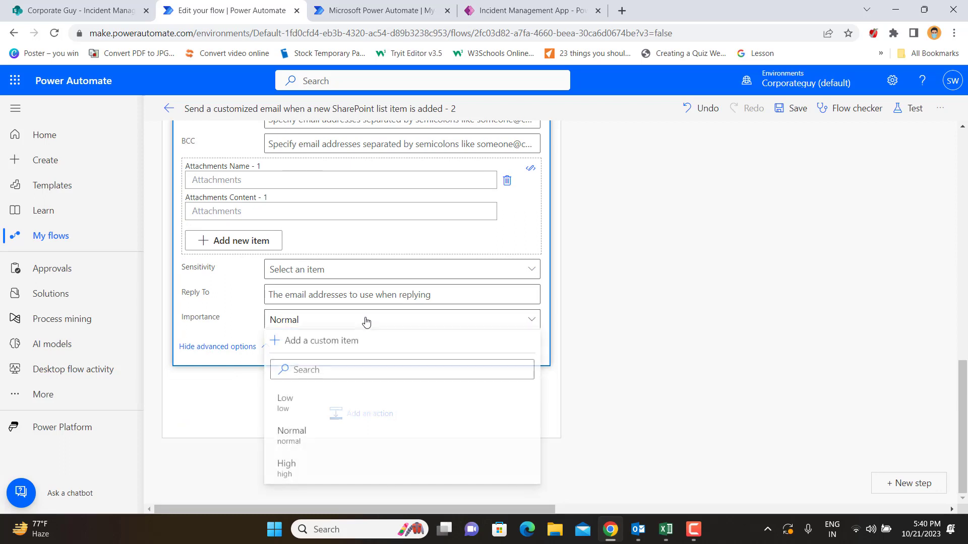
{"action": "left_click", "coordinate": [302, 470]}
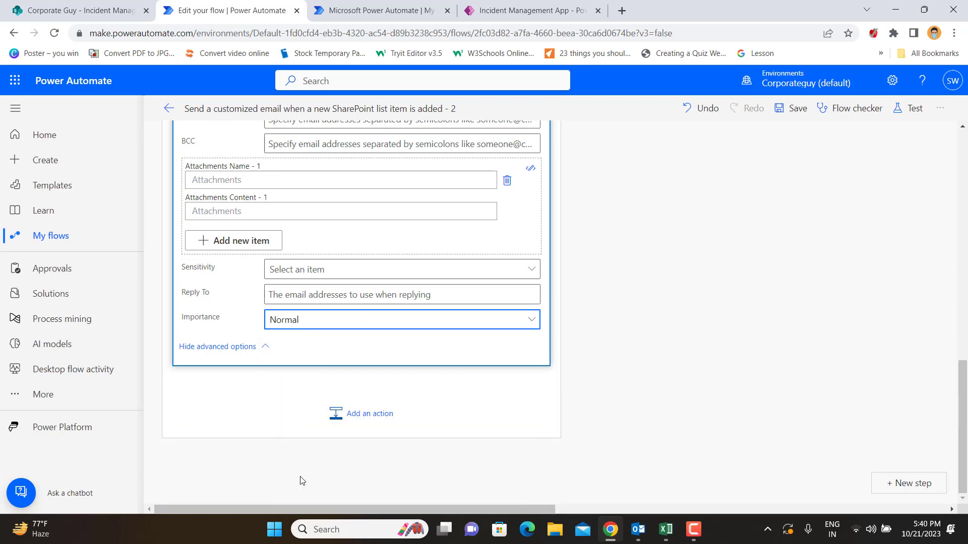
{"action": "left_click", "coordinate": [385, 326]}
{"action": "left_click", "coordinate": [665, 380]}
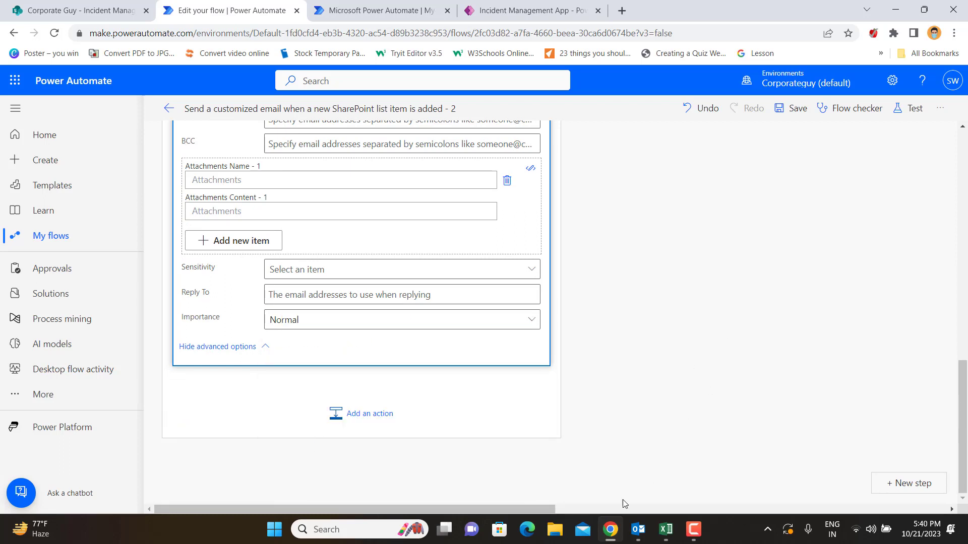
Step: Show the advanced options of the Level 3 email and set its Importance to High
{"action": "left_click_drag", "start_coordinate": [526, 510], "coordinate": [888, 494]}
{"action": "scroll", "coordinate": [729, 365], "scroll_direction": "up", "scroll_amount": 6}
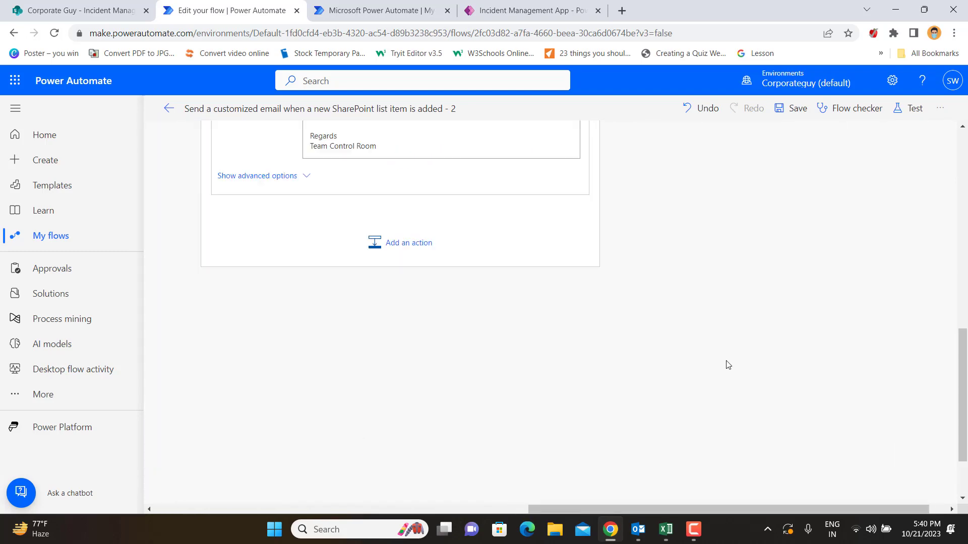
{"action": "left_click", "coordinate": [282, 400]}
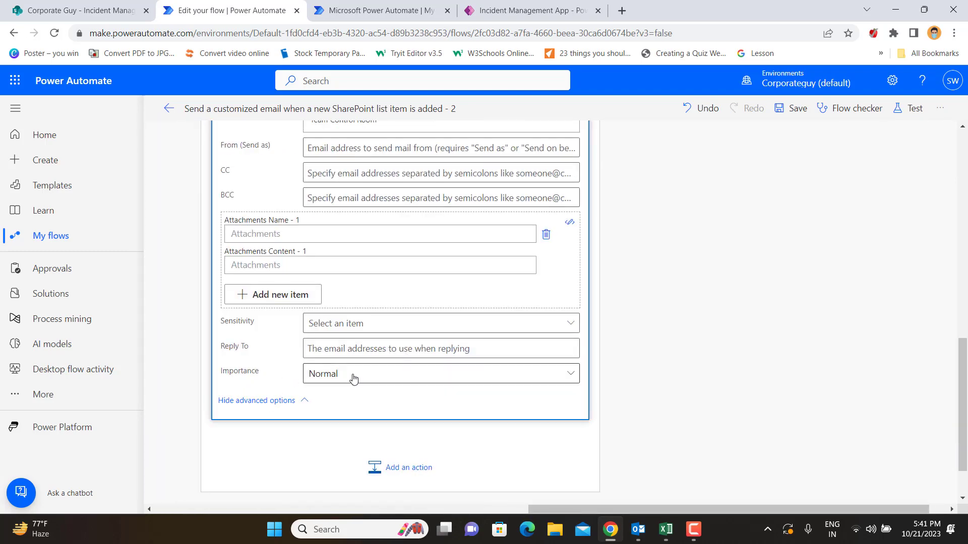
{"action": "left_click", "coordinate": [352, 375]}
{"action": "left_click", "coordinate": [432, 410]}
{"action": "key", "text": "Down"}
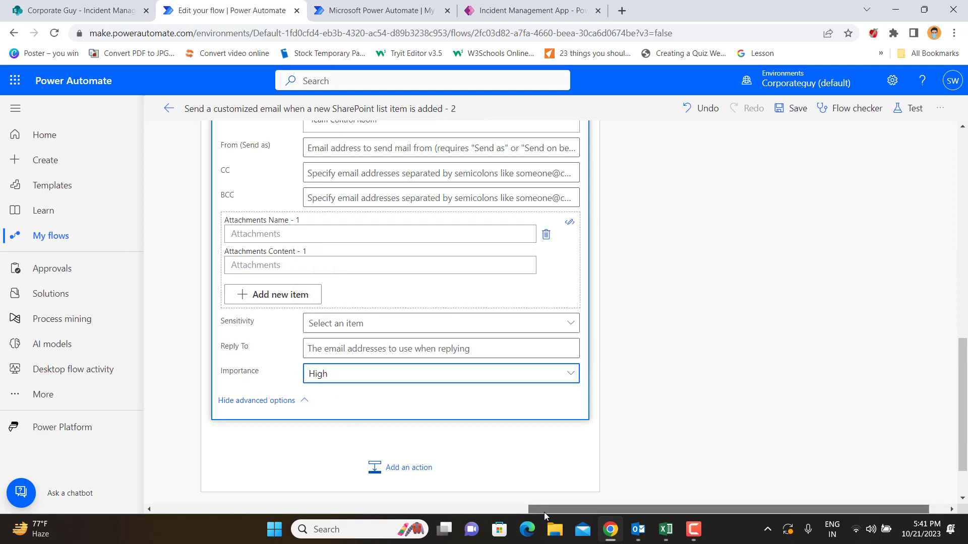
{"action": "key", "text": "Up"}
Step: Fill in the recipient's email address as the To value of both the Level 2 and Level 3 emails
{"action": "scroll", "coordinate": [578, 385], "scroll_direction": "up", "scroll_amount": 10}
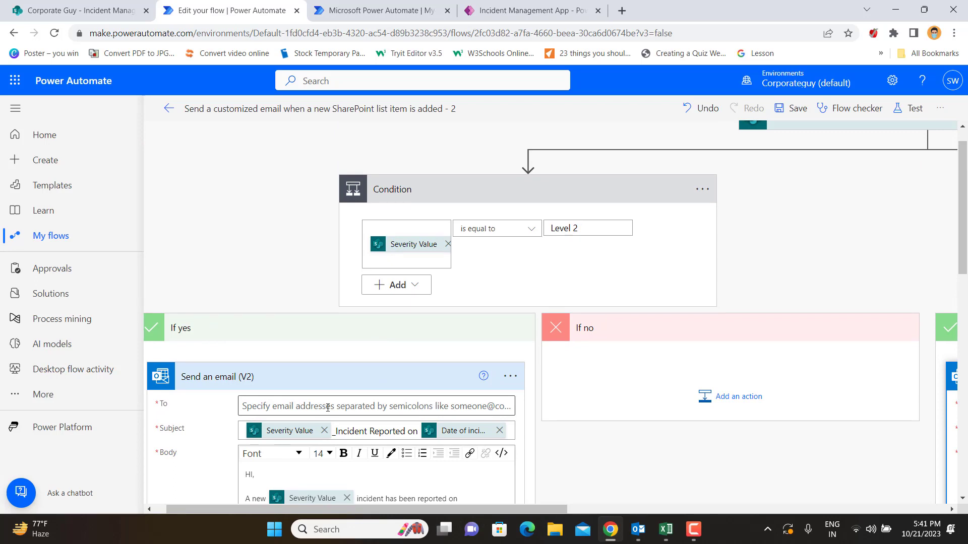
{"action": "left_click", "coordinate": [327, 407]}
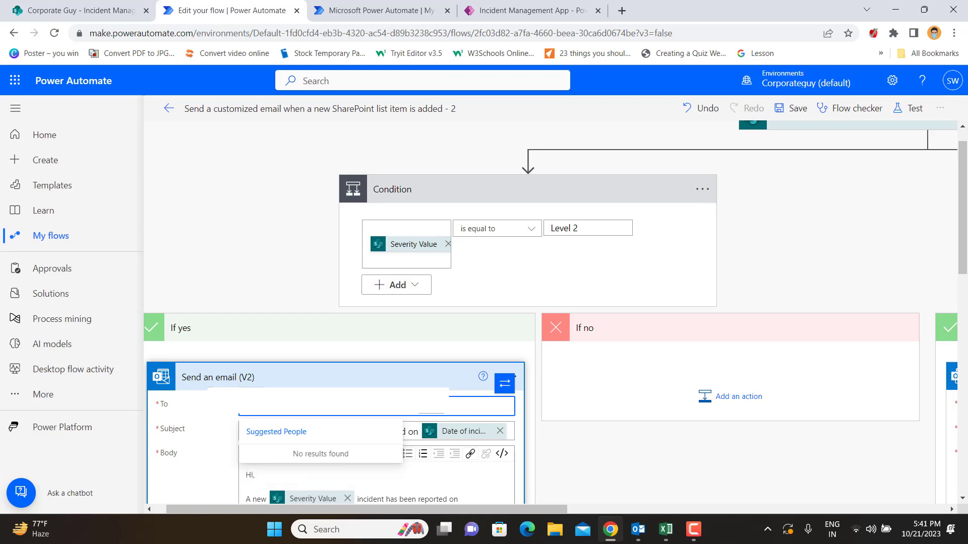
{"action": "left_click", "coordinate": [217, 425]}
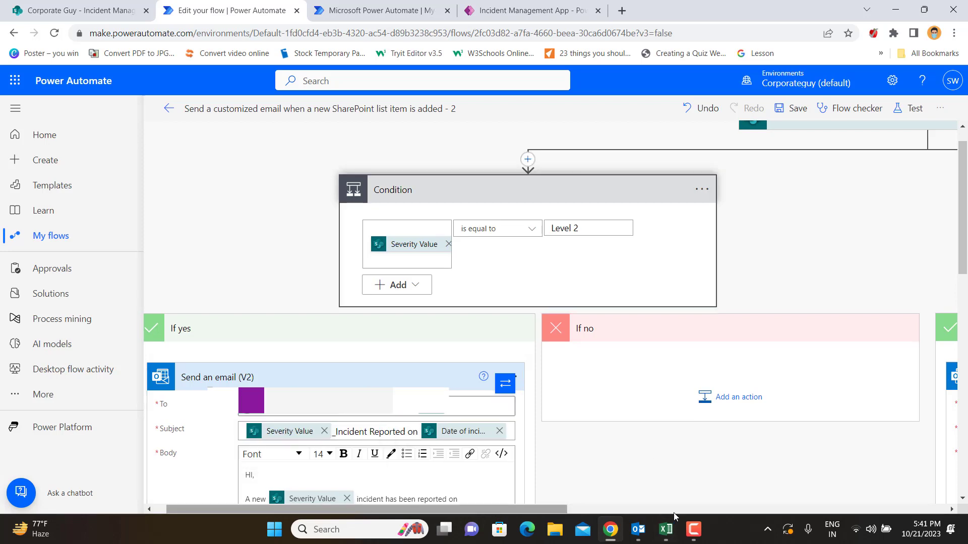
{"action": "left_click", "coordinate": [884, 510]}
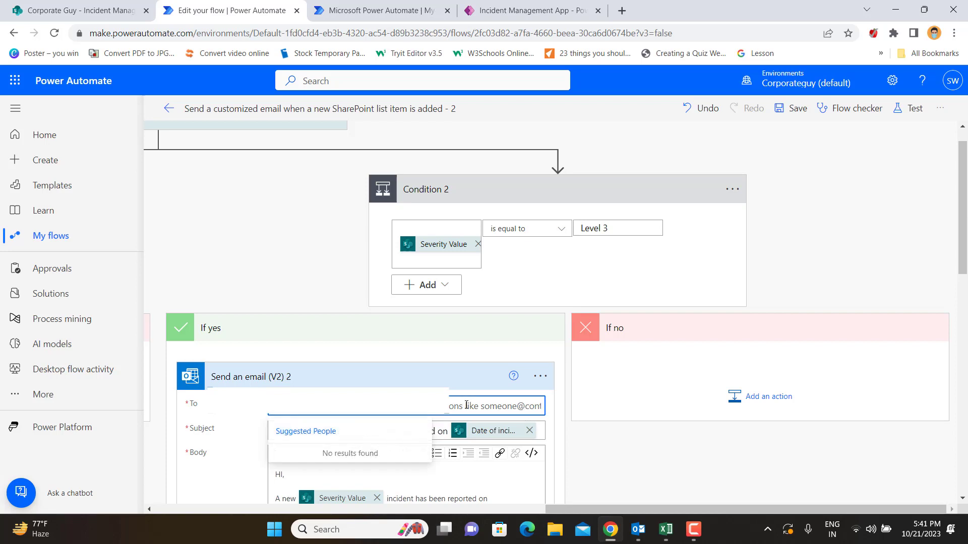
{"action": "left_click", "coordinate": [635, 507]}
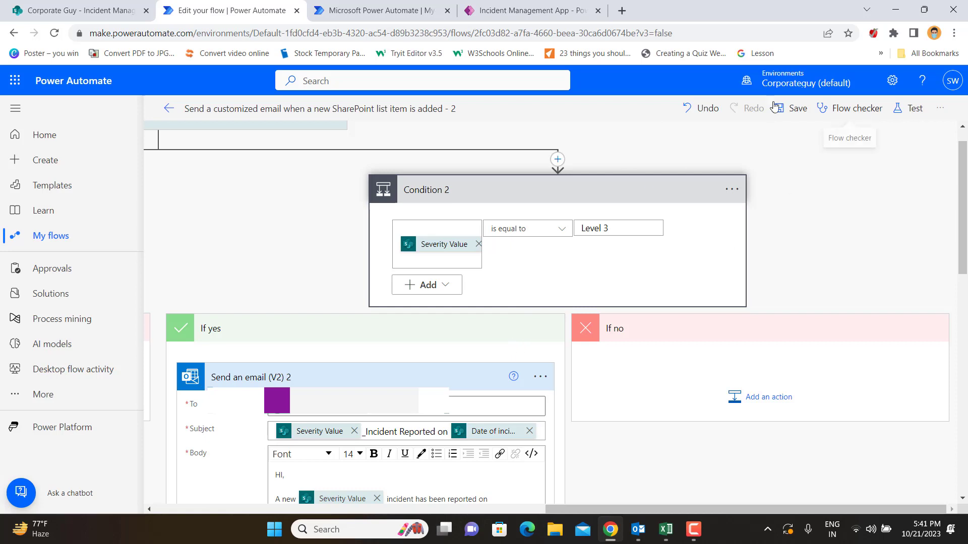
Step: Save the flow with its Level 2 and Level 3 email branches
{"action": "left_click", "coordinate": [804, 112]}
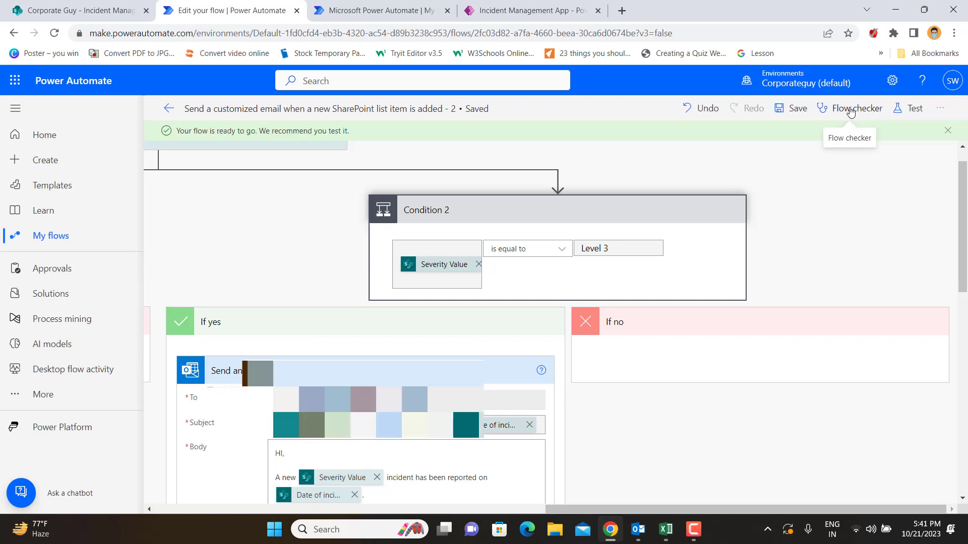
{"action": "left_click", "coordinate": [850, 110]}
{"action": "left_click", "coordinate": [948, 112]}
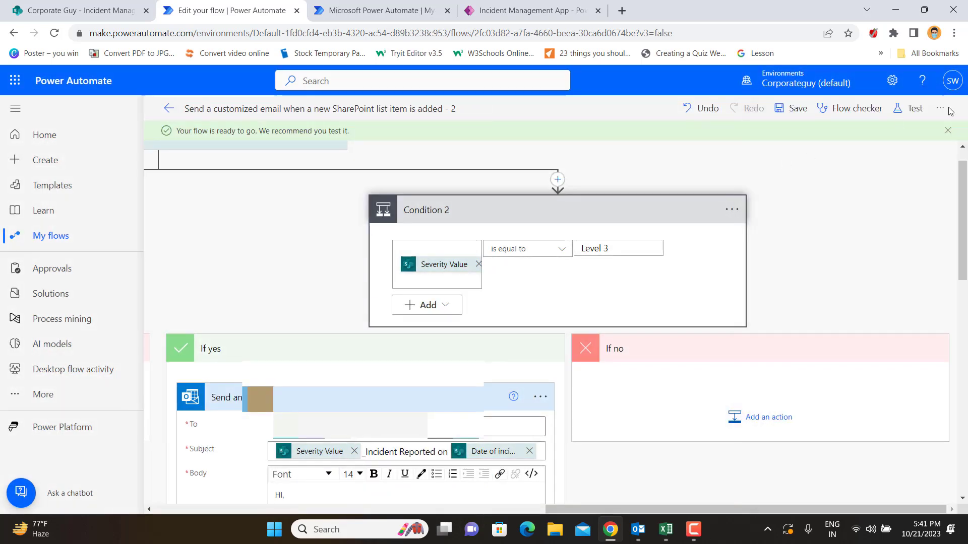
{"action": "left_click", "coordinate": [946, 113]}
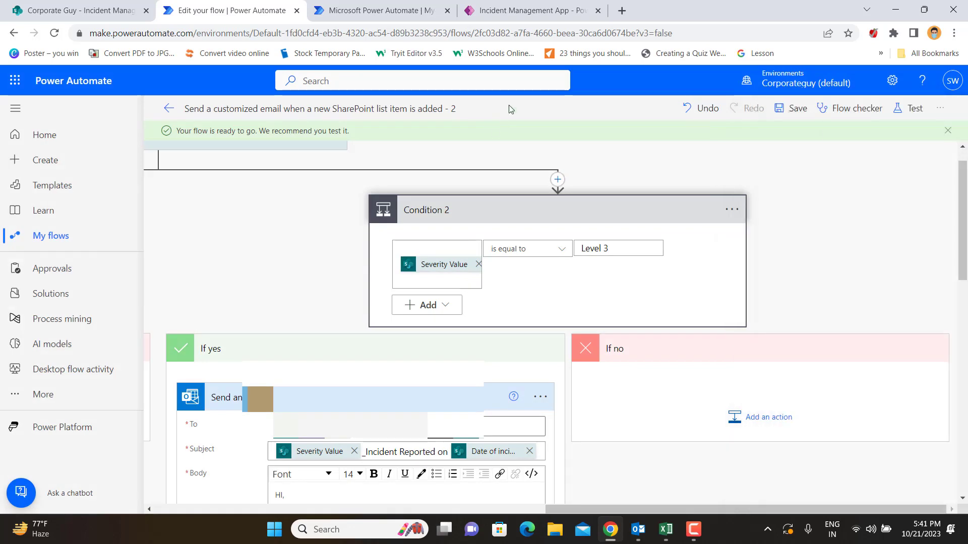
Step: Switch to the Incident Management App and start a new incident with the title Incident 126
{"action": "left_click", "coordinate": [516, 19]}
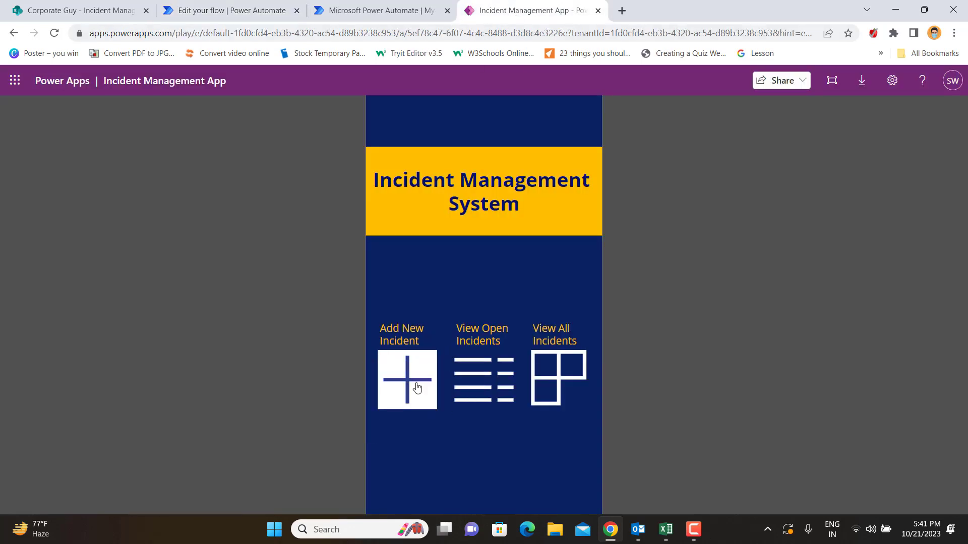
{"action": "left_click", "coordinate": [416, 387]}
{"action": "left_click", "coordinate": [377, 112]}
{"action": "left_click", "coordinate": [418, 389]}
{"action": "left_click", "coordinate": [497, 163]}
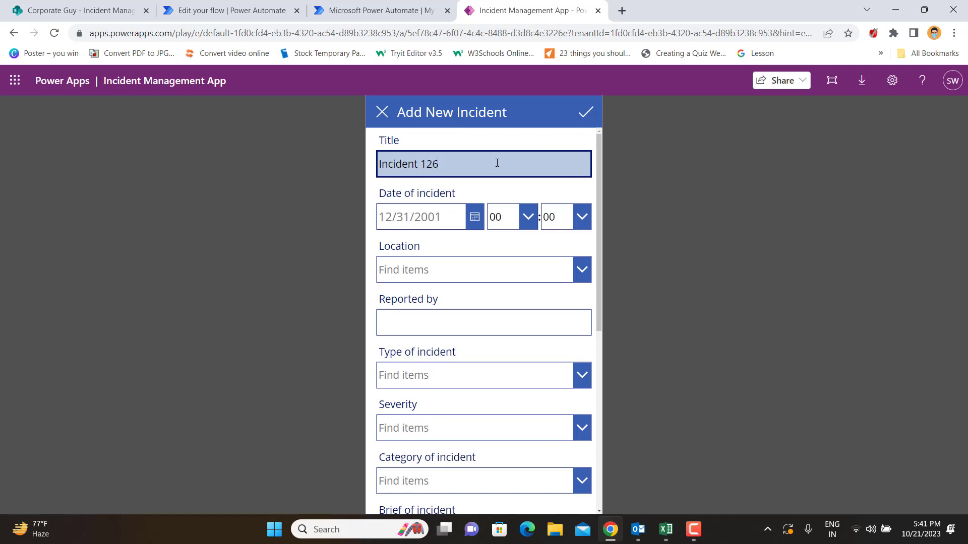
Step: Set the new incident's date to 10/19/2023, its location to Zone 1 and Reported by to self
{"action": "left_click", "coordinate": [474, 216]}
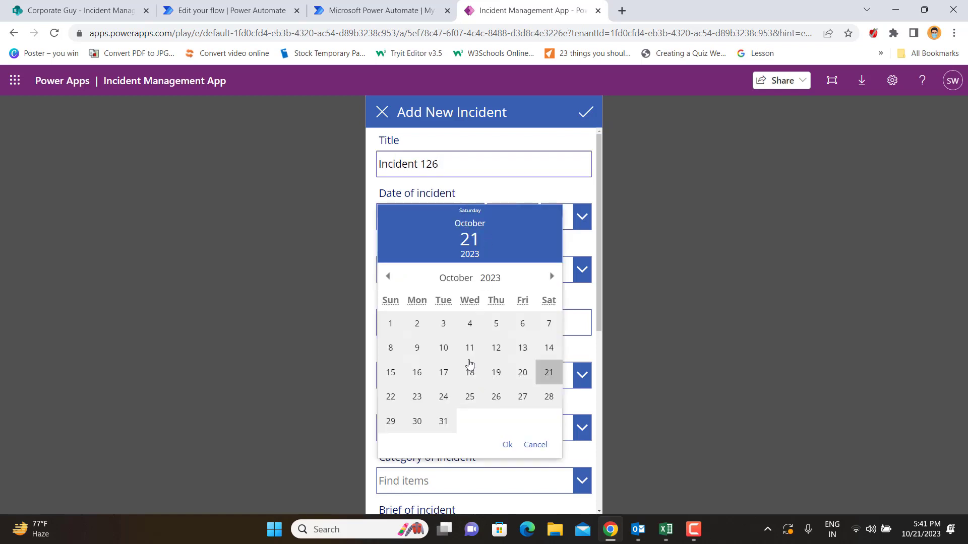
{"action": "left_click", "coordinate": [496, 373]}
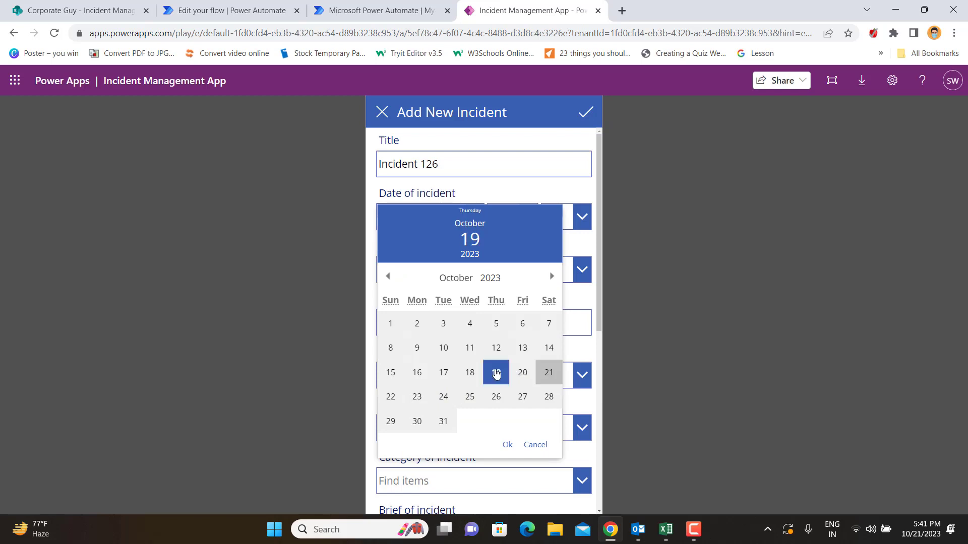
{"action": "left_click", "coordinate": [508, 444]}
{"action": "left_click", "coordinate": [434, 271]}
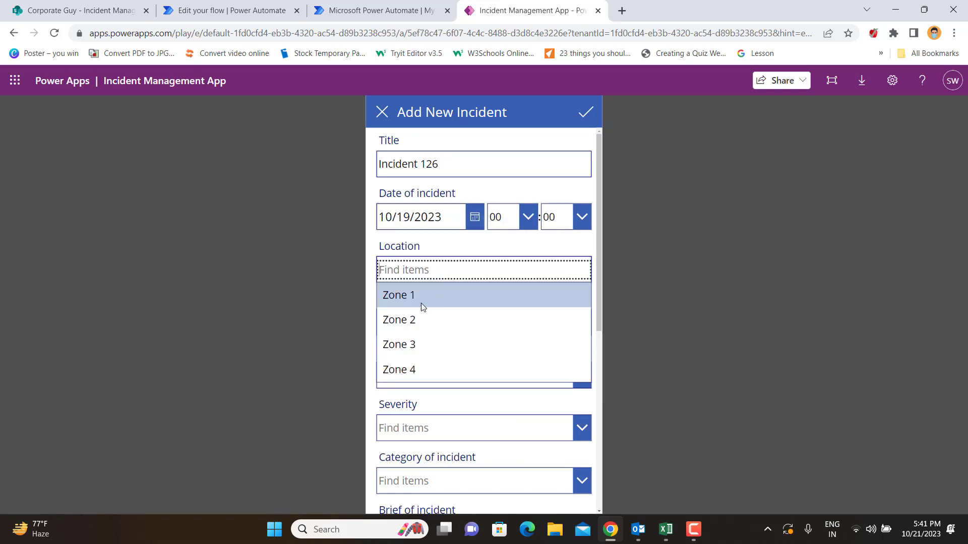
{"action": "left_click", "coordinate": [421, 303]}
{"action": "left_click", "coordinate": [434, 328]}
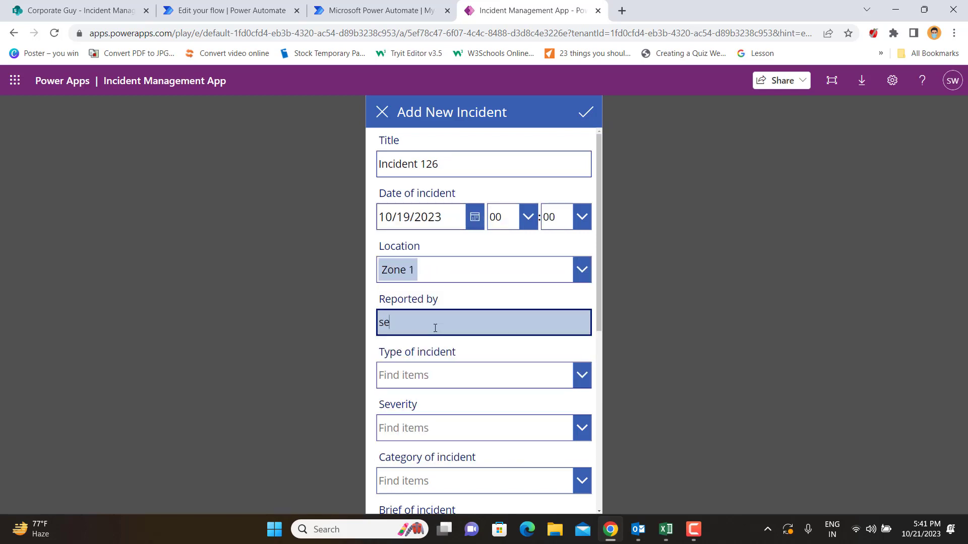
{"action": "type", "text": "self"}
Step: Set the incident's type to People, its severity to Level 2 and its category to Theft
{"action": "left_click", "coordinate": [452, 375]}
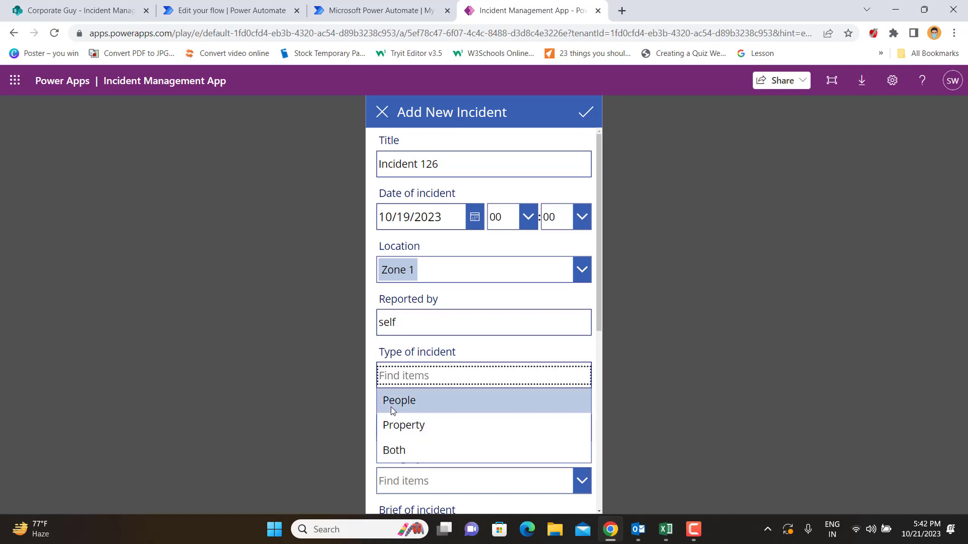
{"action": "left_click", "coordinate": [429, 400]}
{"action": "left_click", "coordinate": [428, 428]}
{"action": "left_click", "coordinate": [414, 410]}
{"action": "scroll", "coordinate": [442, 367], "scroll_direction": "down", "scroll_amount": 2}
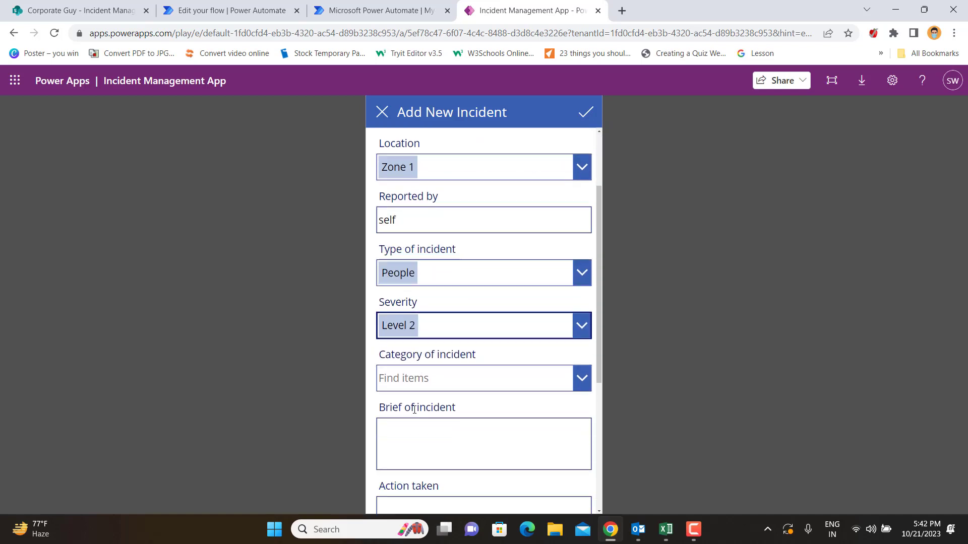
{"action": "left_click", "coordinate": [442, 367]}
{"action": "left_click", "coordinate": [413, 395]}
{"action": "scroll", "coordinate": [423, 360], "scroll_direction": "down", "scroll_amount": 1}
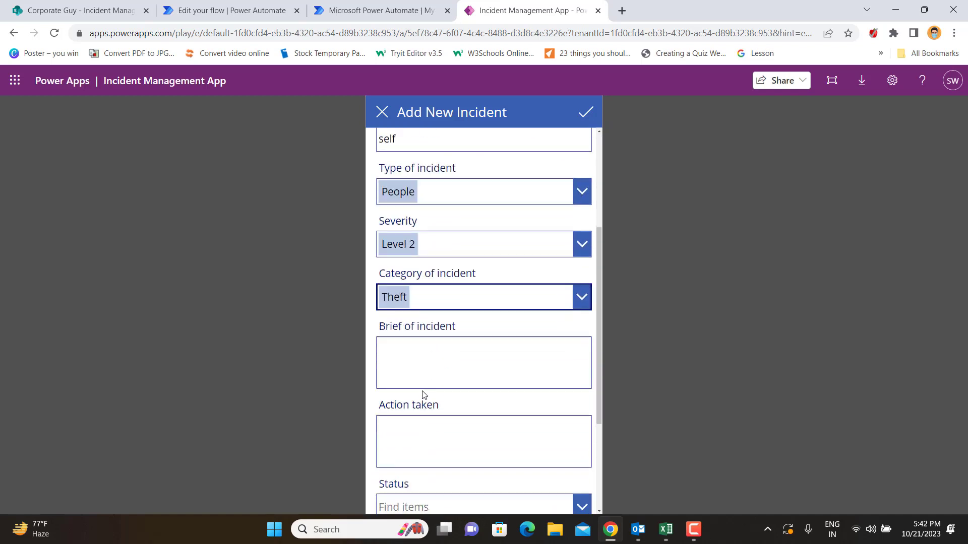
Step: Enter test as both the brief and the action taken, set the status to Open and submit the incident
{"action": "left_click", "coordinate": [423, 359]}
{"action": "left_click", "coordinate": [435, 426]}
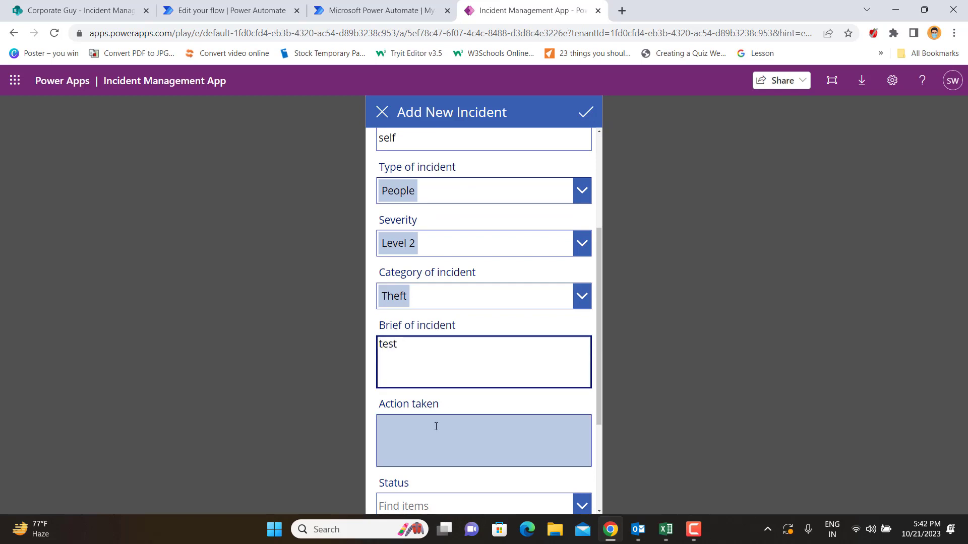
{"action": "type", "text": "test"}
{"action": "scroll", "coordinate": [476, 407], "scroll_direction": "down", "scroll_amount": 2}
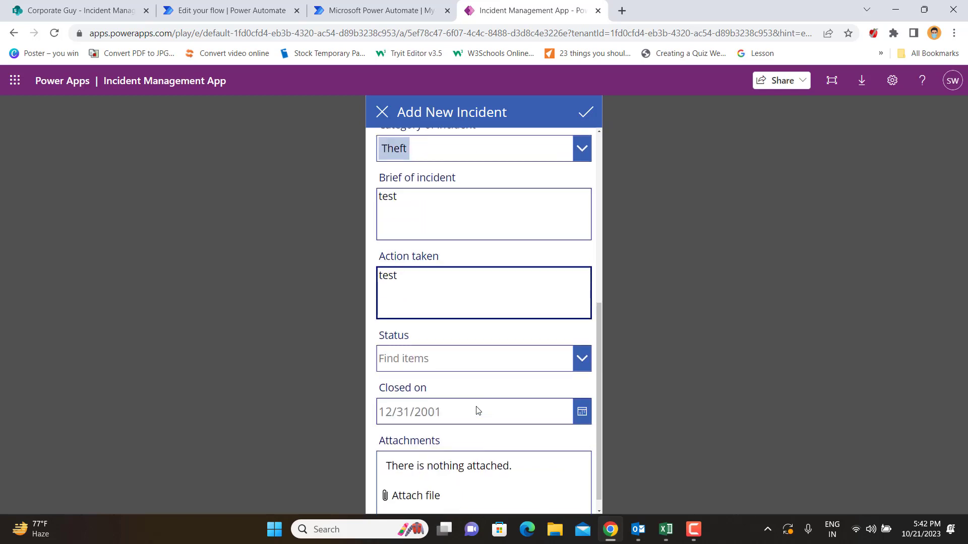
{"action": "left_click", "coordinate": [440, 359]}
{"action": "left_click", "coordinate": [412, 395]}
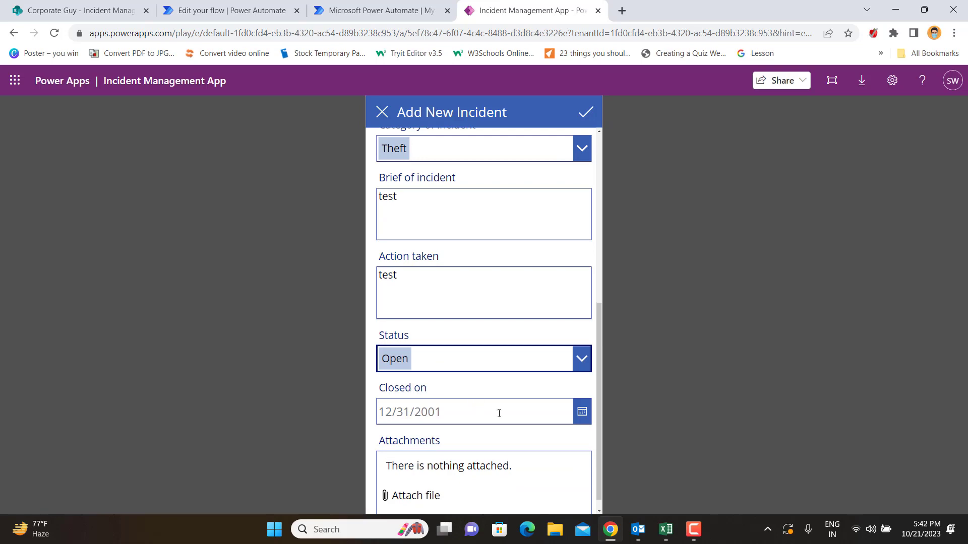
{"action": "left_click", "coordinate": [587, 114]}
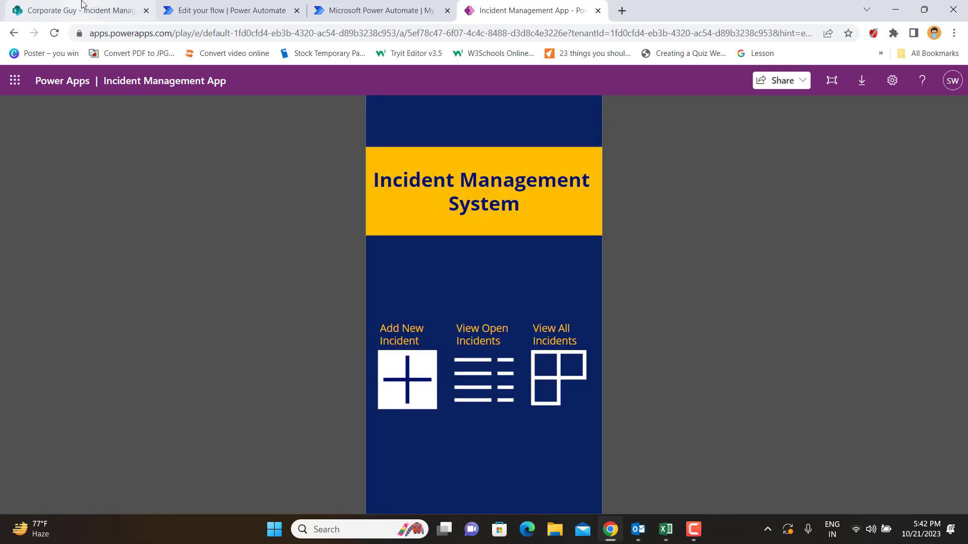
Step: Look for the Incident 126 entry at the end of the Incident Management System list in SharePoint
{"action": "left_click", "coordinate": [82, 8]}
{"action": "scroll", "coordinate": [278, 321], "scroll_direction": "down", "scroll_amount": 20}
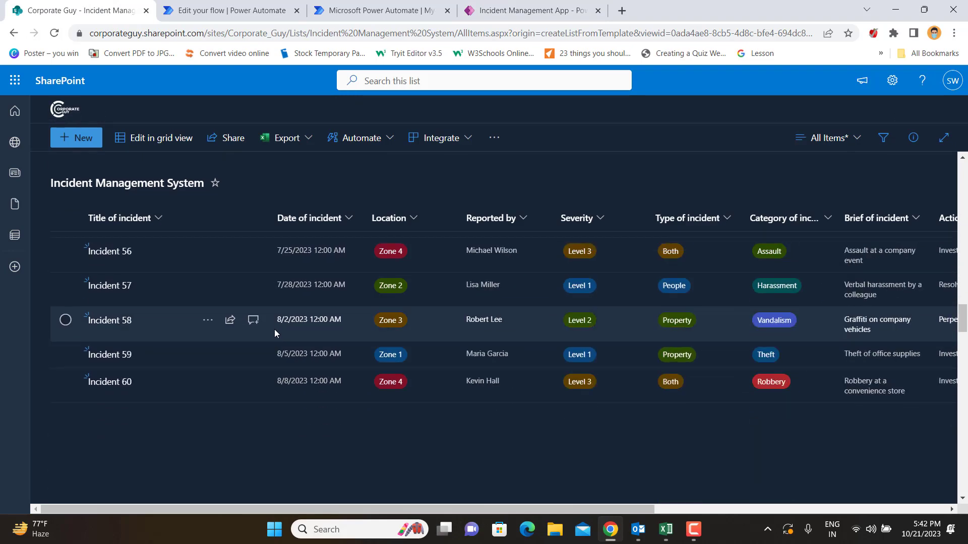
{"action": "scroll", "coordinate": [230, 415], "scroll_direction": "down", "scroll_amount": 5}
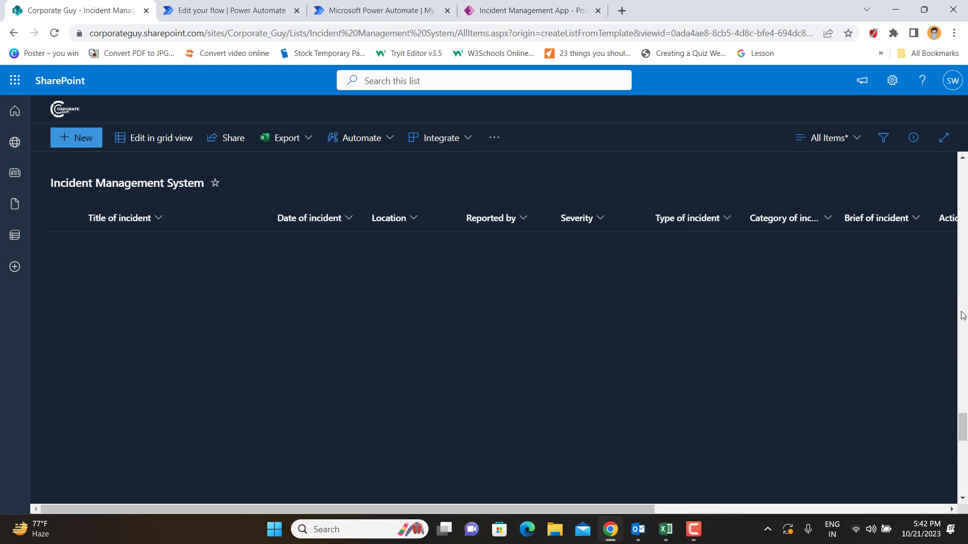
{"action": "scroll", "coordinate": [830, 481], "scroll_direction": "down", "scroll_amount": 10}
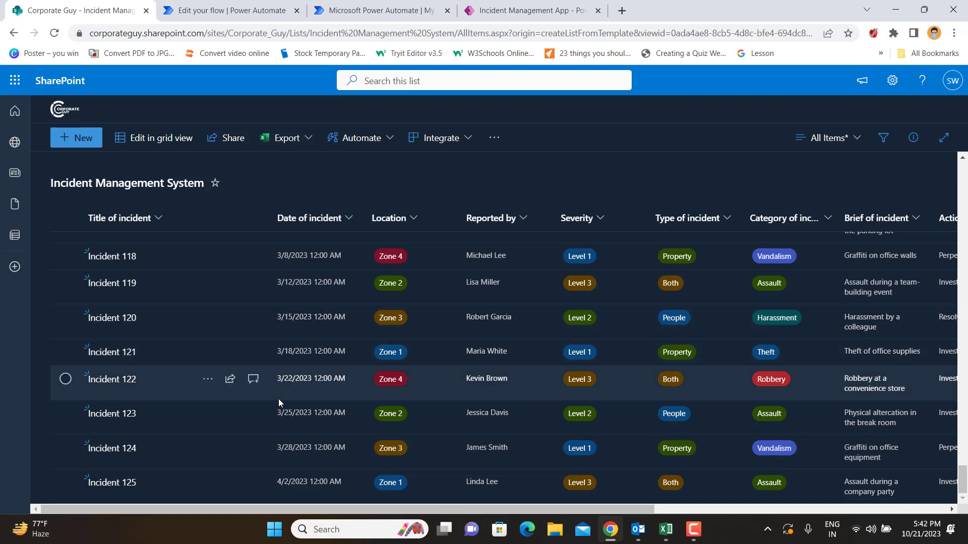
{"action": "scroll", "coordinate": [278, 398], "scroll_direction": "down", "scroll_amount": 5}
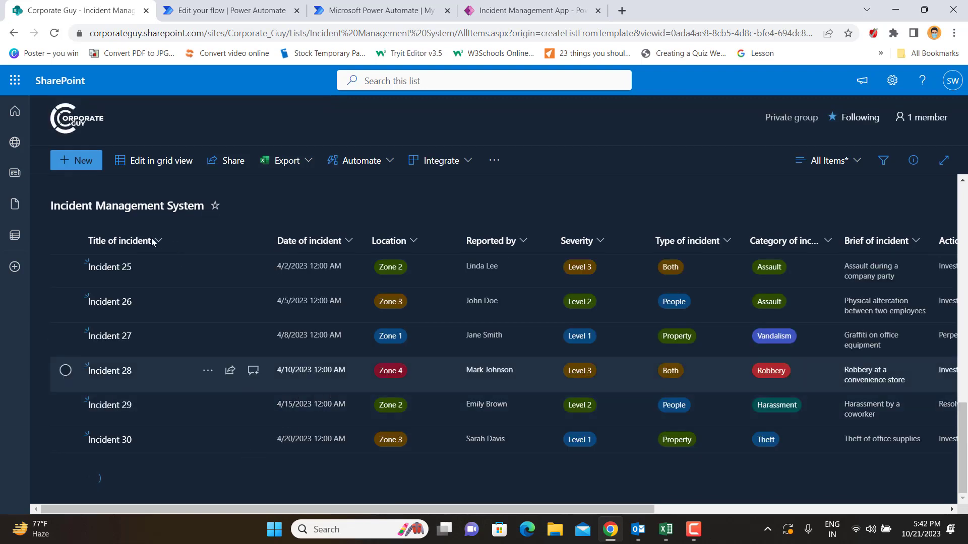
{"action": "scroll", "coordinate": [159, 239], "scroll_direction": "down", "scroll_amount": 10}
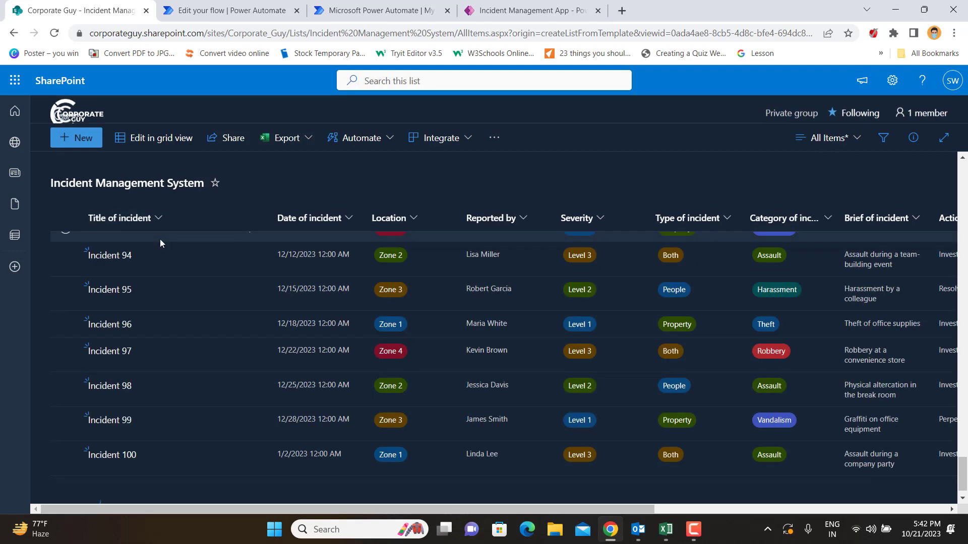
{"action": "scroll", "coordinate": [964, 506], "scroll_direction": "down", "scroll_amount": 10}
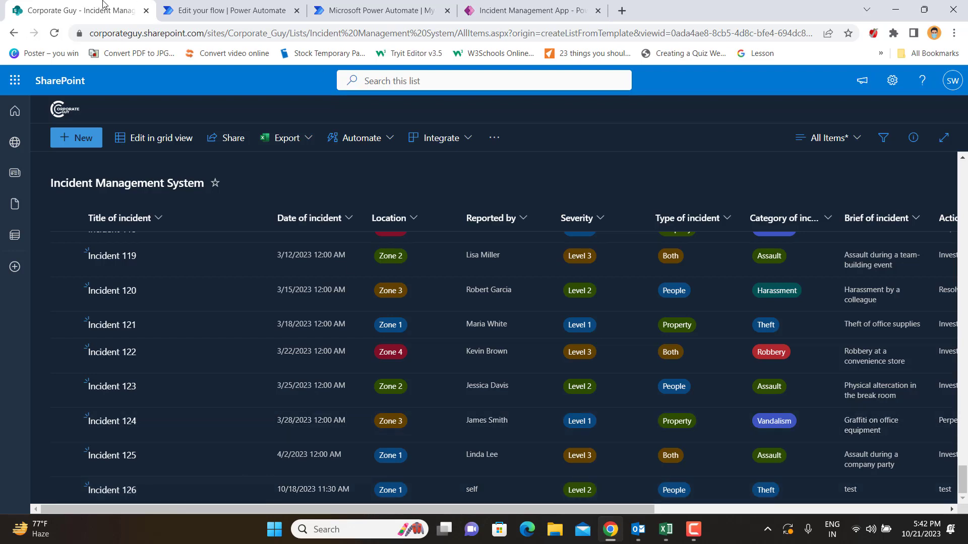
Step: Leave the flow editor in Power Automate for the flow's details page and refresh it to check the 28-day run history
{"action": "left_click", "coordinate": [178, 9]}
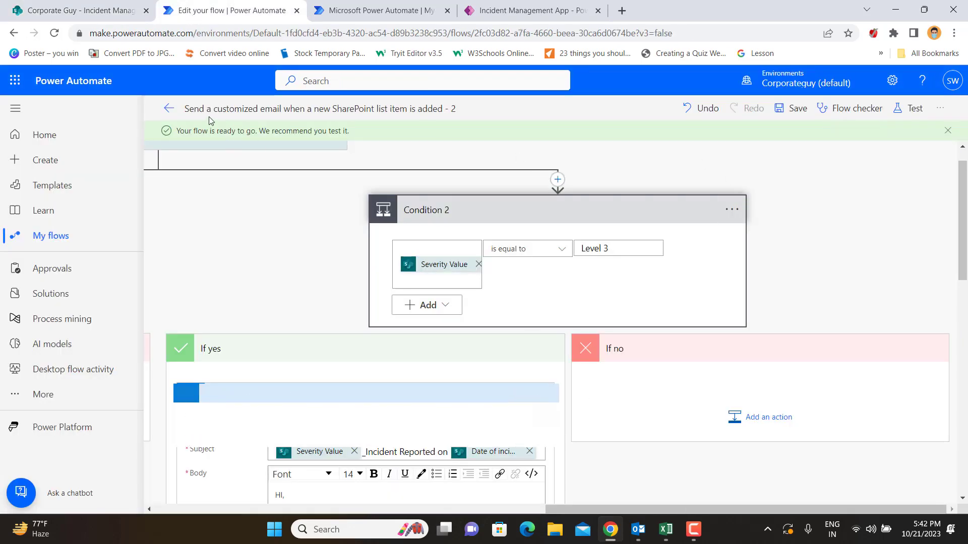
{"action": "left_click", "coordinate": [169, 109]}
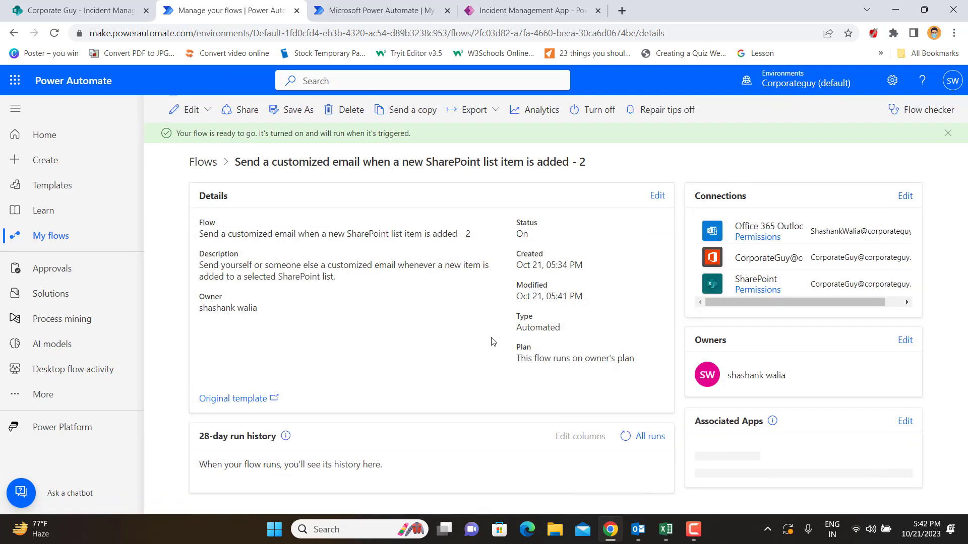
{"action": "left_click", "coordinate": [54, 33]}
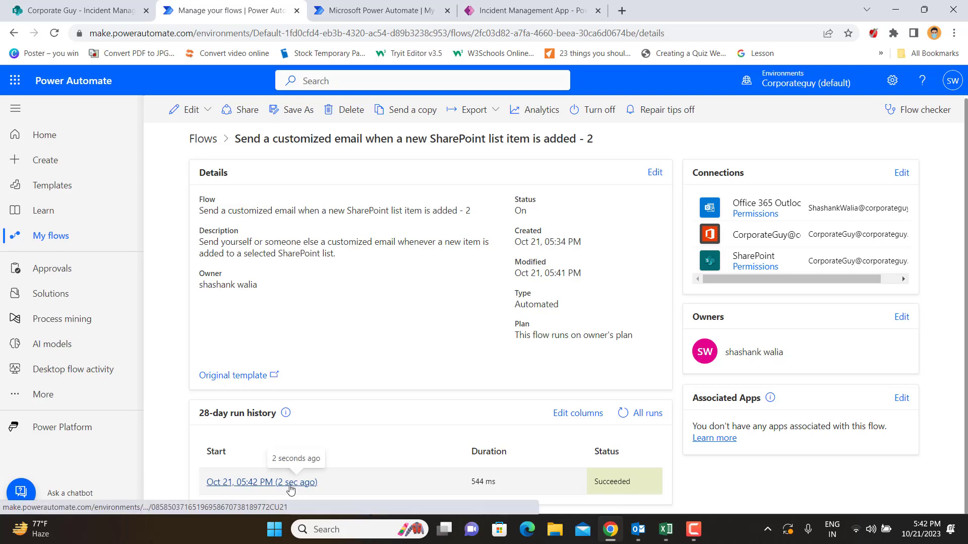
Step: Switch to the Outlook inbox, open the newest Level 2 incident email, review its body and close it
{"action": "mouse_move", "coordinate": [636, 536]}
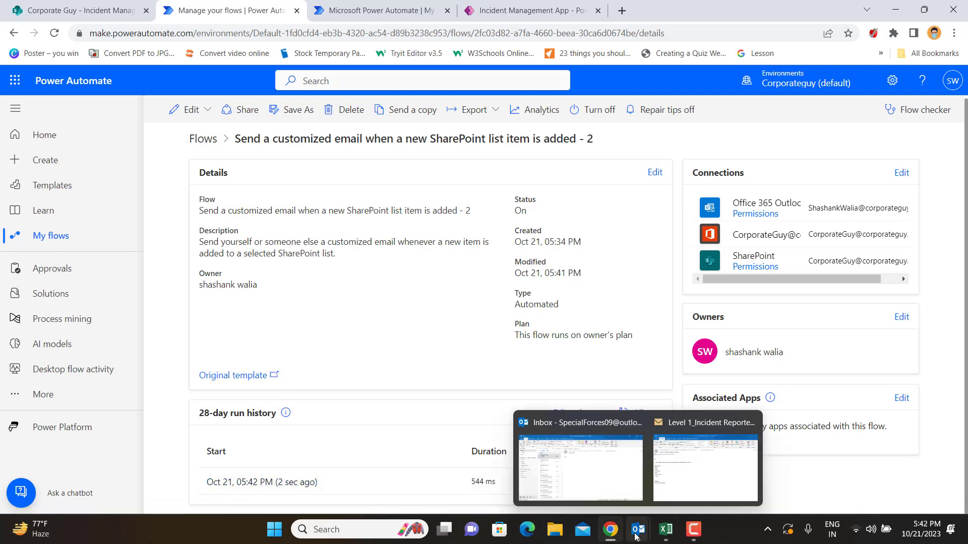
{"action": "left_click", "coordinate": [612, 493]}
{"action": "left_click", "coordinate": [224, 170]}
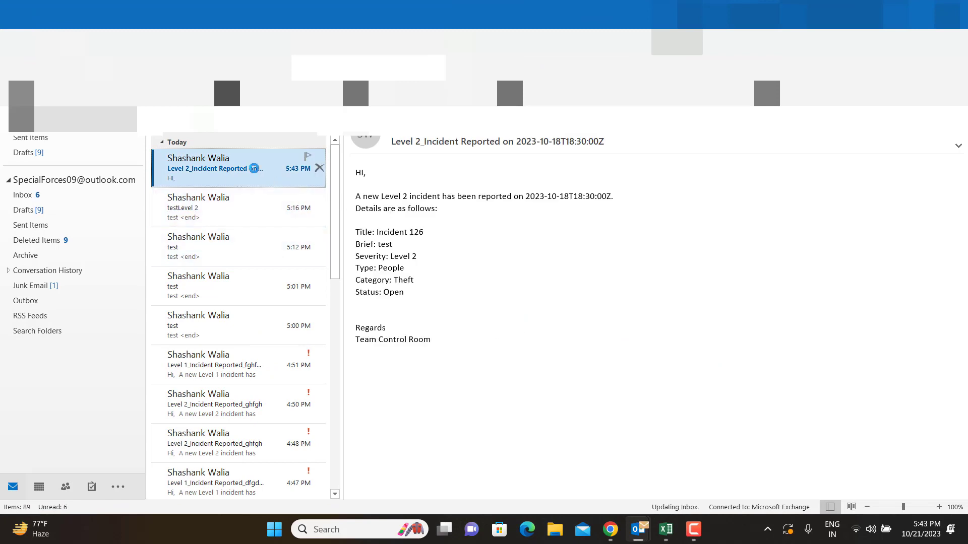
{"action": "double_click", "coordinate": [252, 170]}
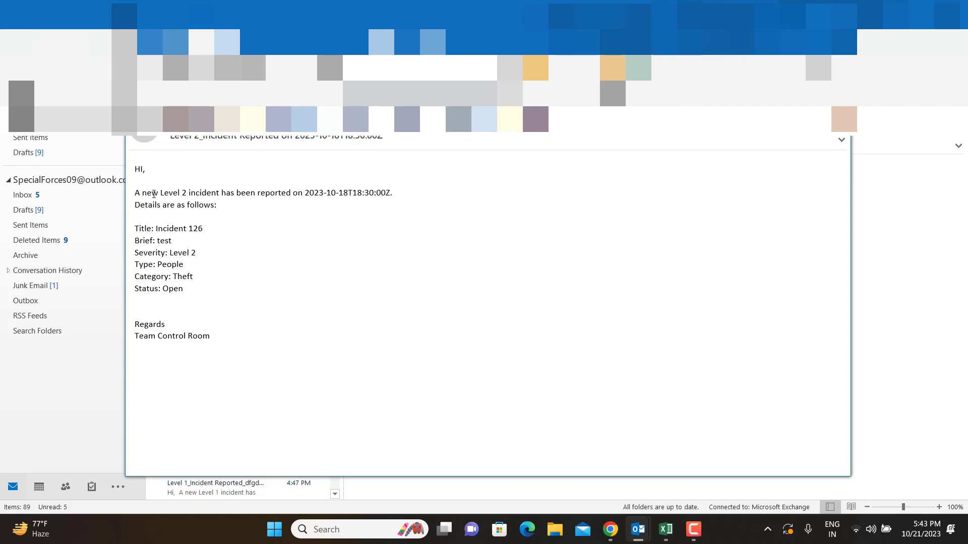
{"action": "left_click_drag", "start_coordinate": [201, 218], "coordinate": [222, 307]}
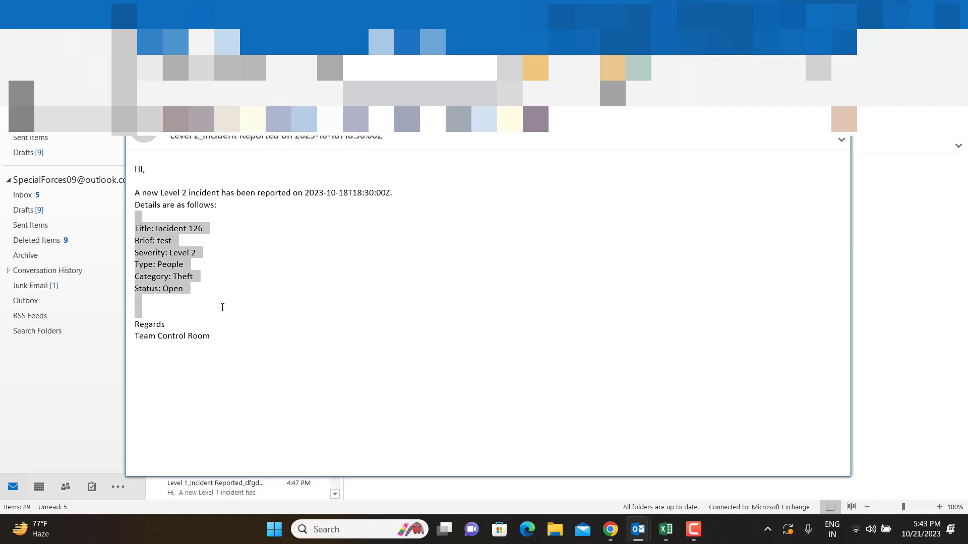
{"action": "left_click_drag", "start_coordinate": [227, 345], "coordinate": [159, 181]}
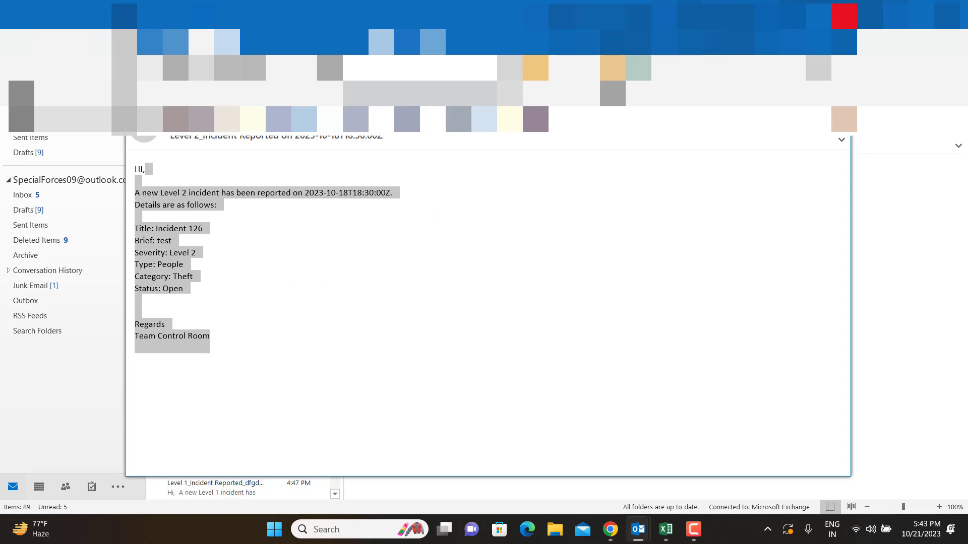
{"action": "left_click", "coordinate": [844, 15]}
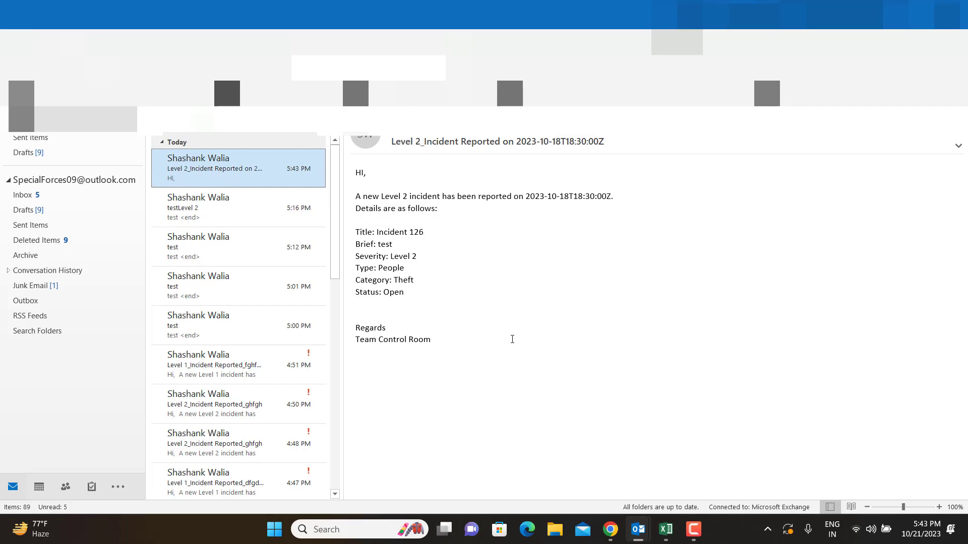
Step: Return to the browser and show the Incident Management System list in SharePoint
{"action": "key", "text": "alt+Tab"}
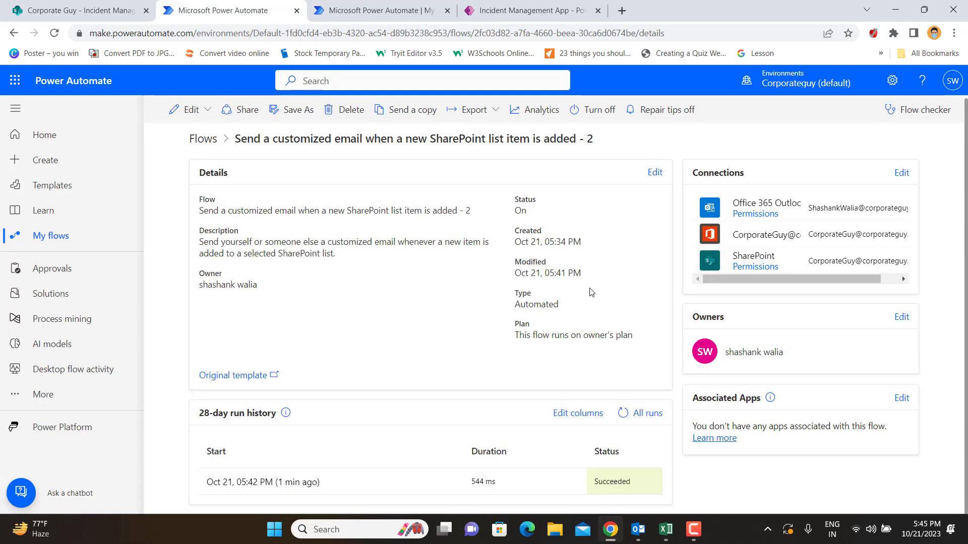
{"action": "left_click", "coordinate": [91, 11]}
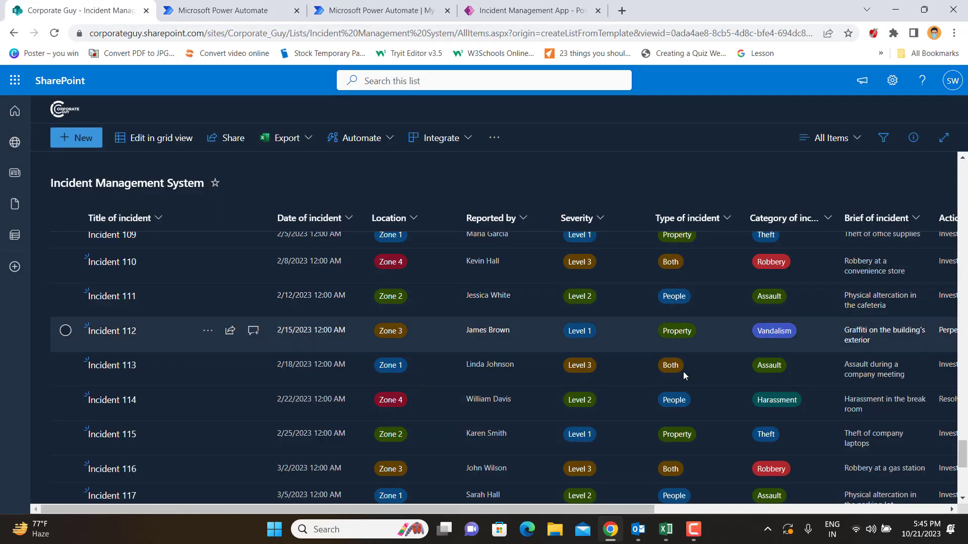